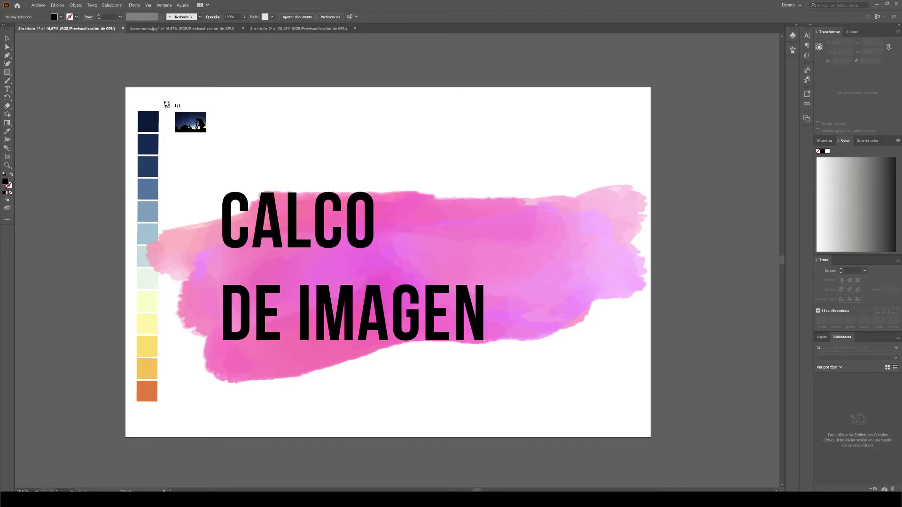
- Place Astronomía.jpg on the artboard, enlarge it to fill most of the page, and nudge it into position
drag(164, 100, 425, 275)
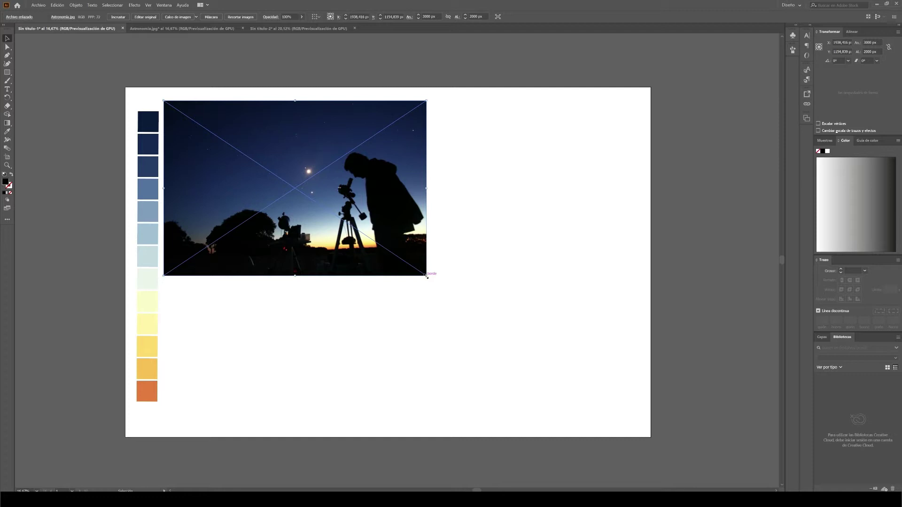
drag(426, 277, 637, 431)
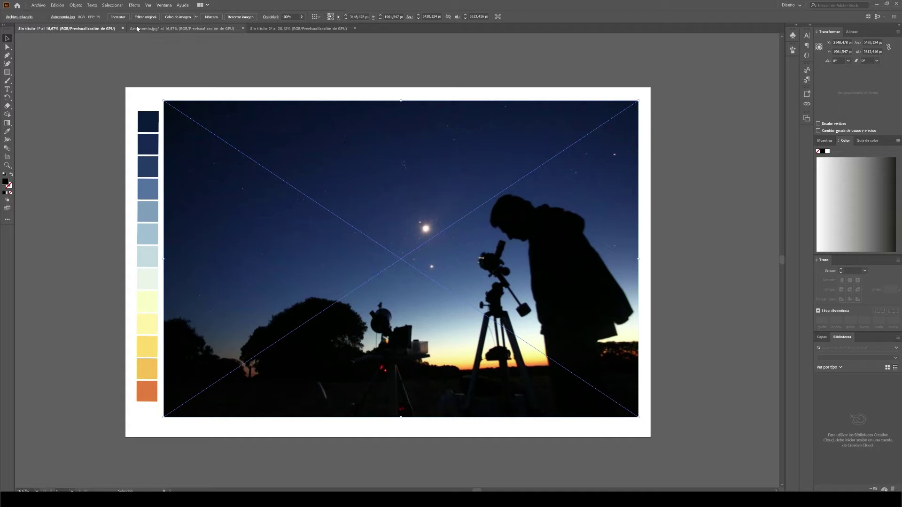
drag(341, 225, 343, 233)
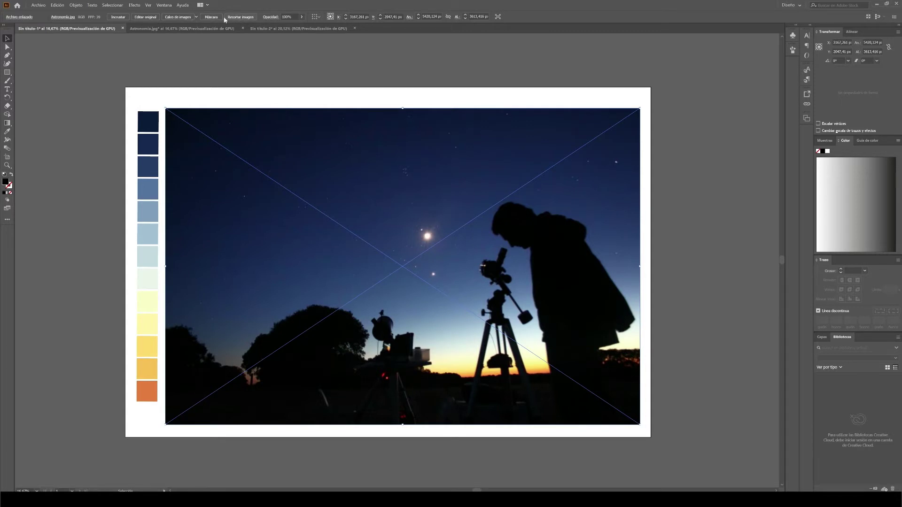
- Image-trace the placed photo into a black-and-white silhouette, accepting the large-image warning
click(181, 18)
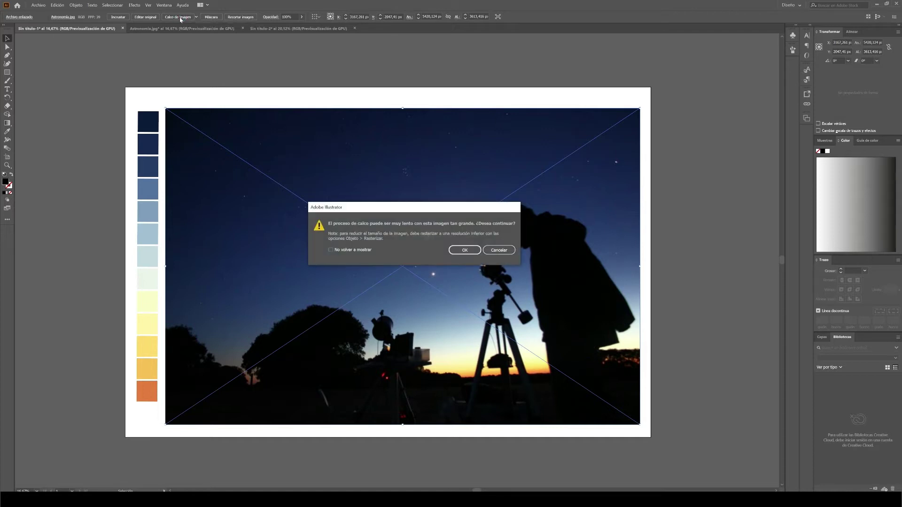
click(498, 250)
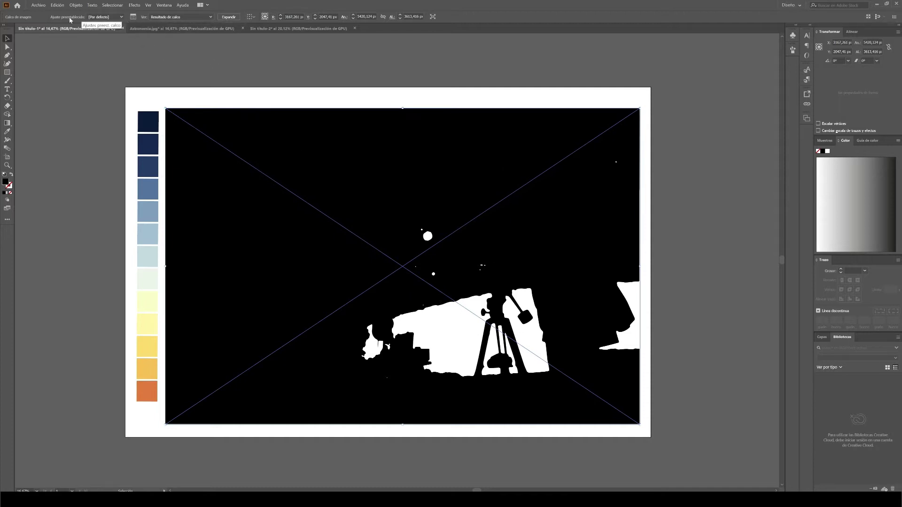
- Retrace the photo with the Foto de alta fidelidad (high-fidelity photo) preset
click(120, 18)
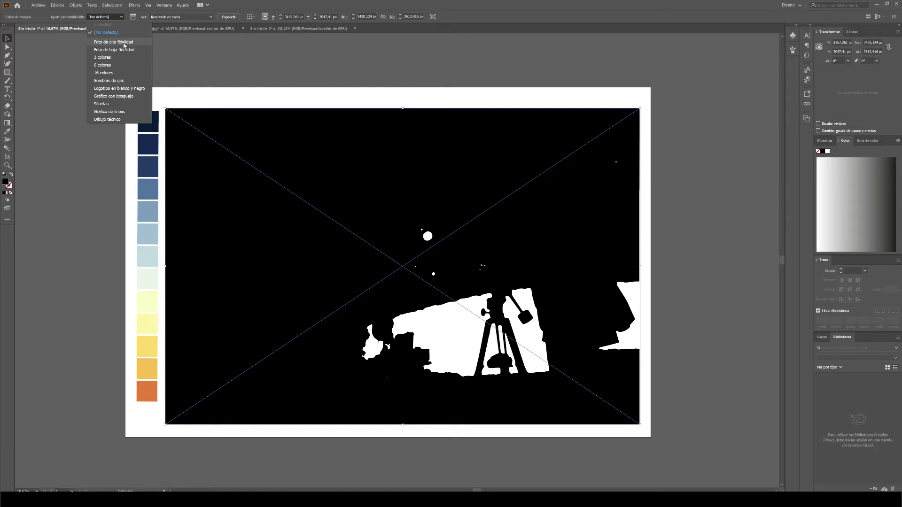
click(125, 42)
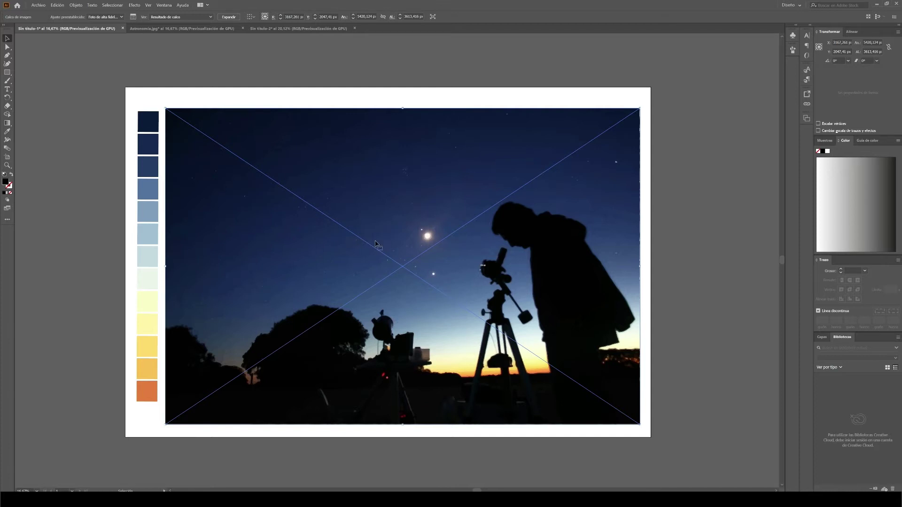
- Zoom in on the traced photo and bring up the Image Trace settings panel
key(ctrl+plus)
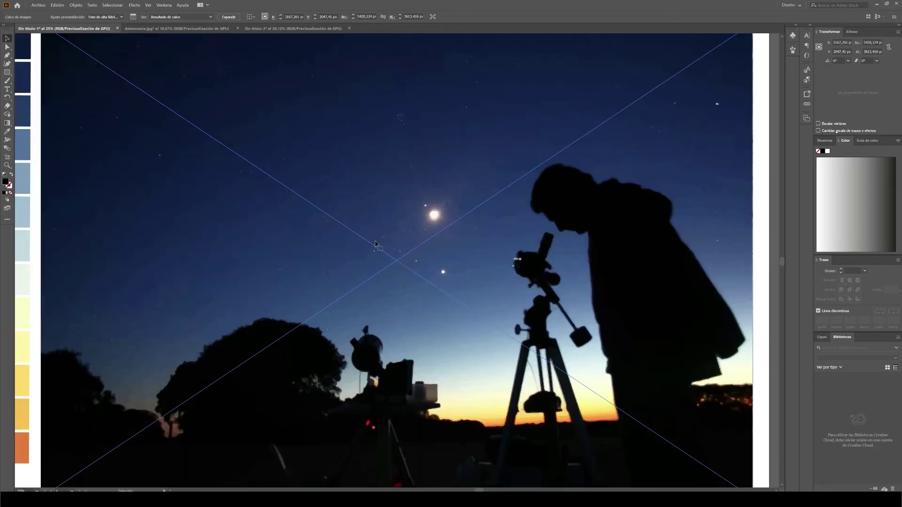
scroll(426, 211, up, 1)
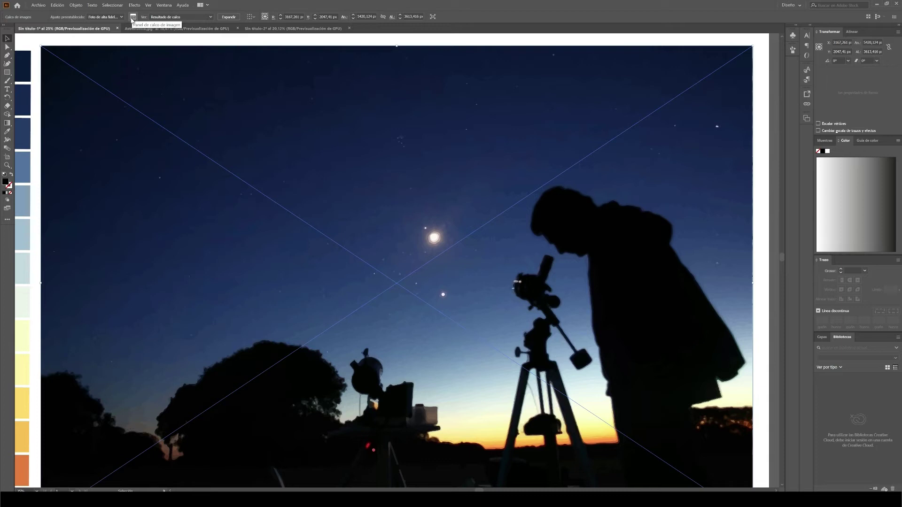
click(133, 17)
click(134, 19)
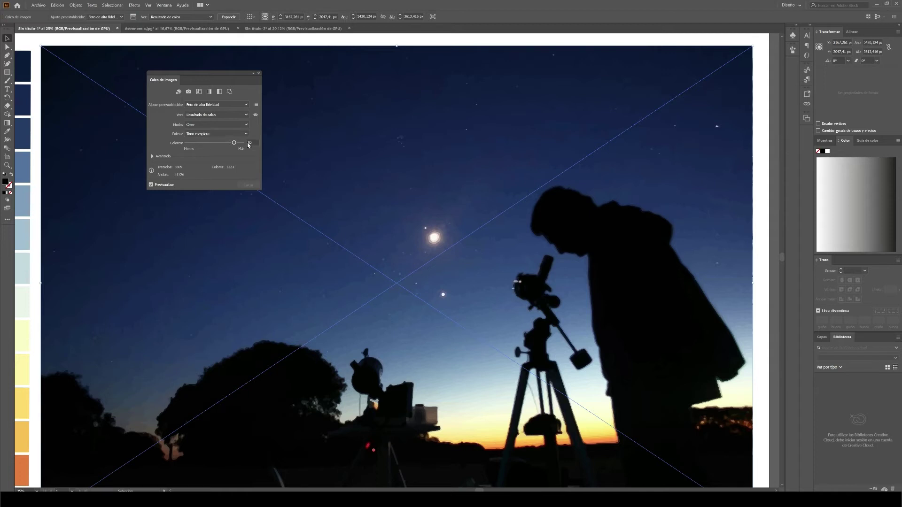
- Set the trace Colores slider to 100, then close the Calco de imagen panel
drag(234, 143, 243, 143)
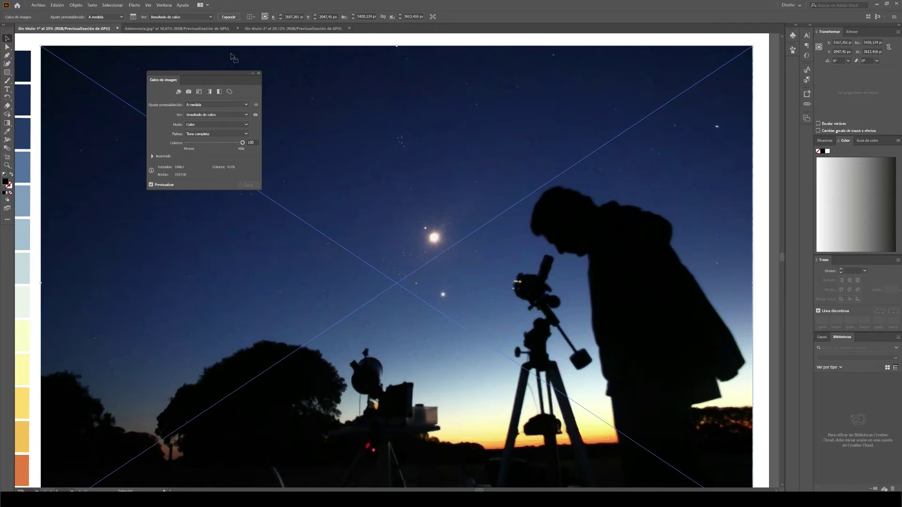
click(258, 74)
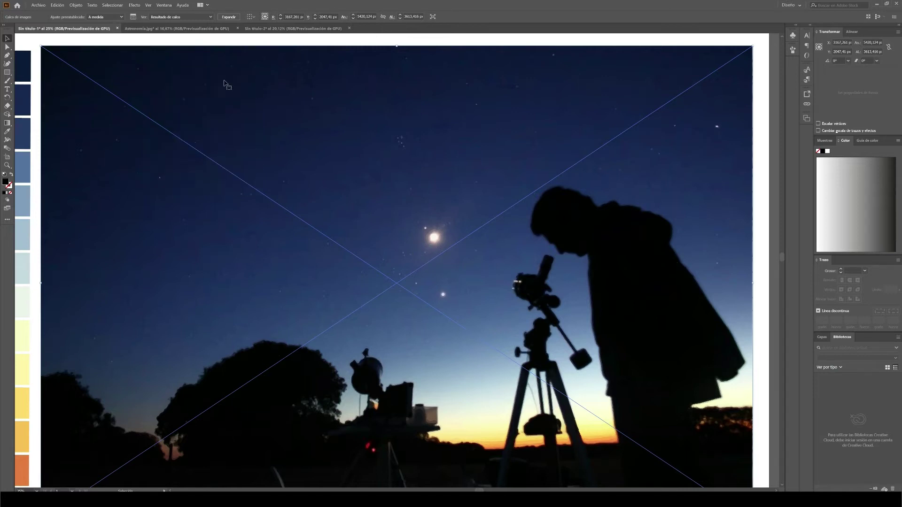
- Expand the 100-colour trace into vector paths, zoom out to the whole artboard, and deselect it
click(229, 17)
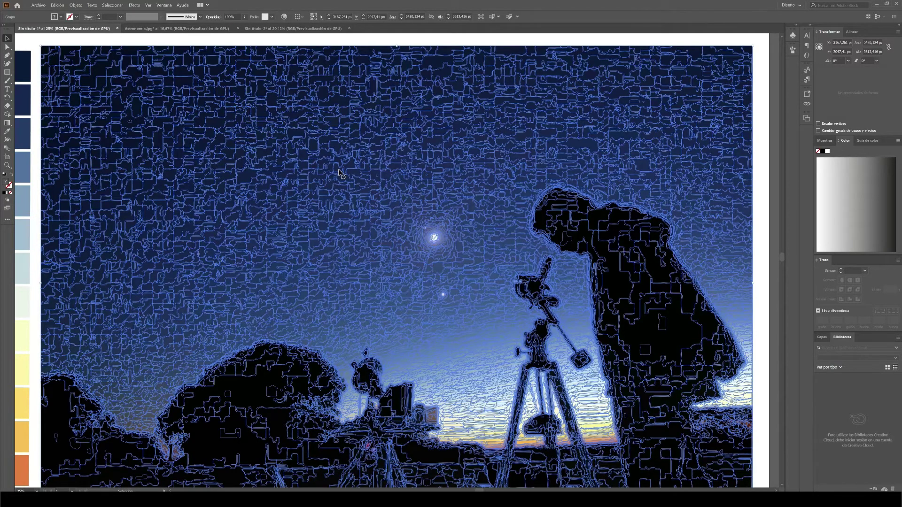
scroll(359, 183, down, 1)
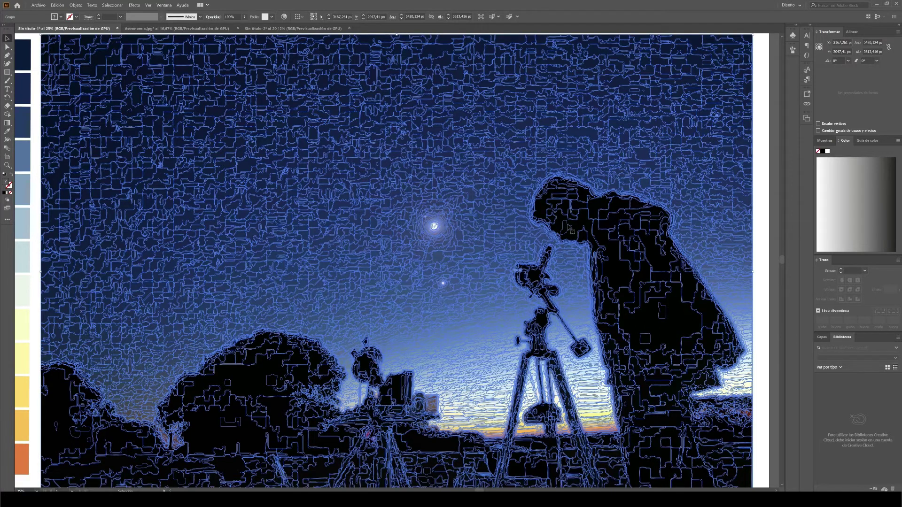
key(ctrl+minus)
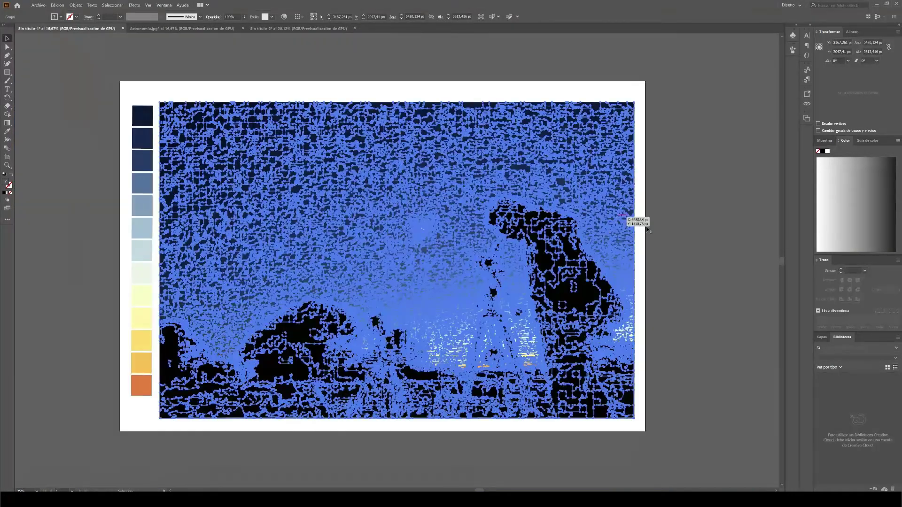
click(525, 86)
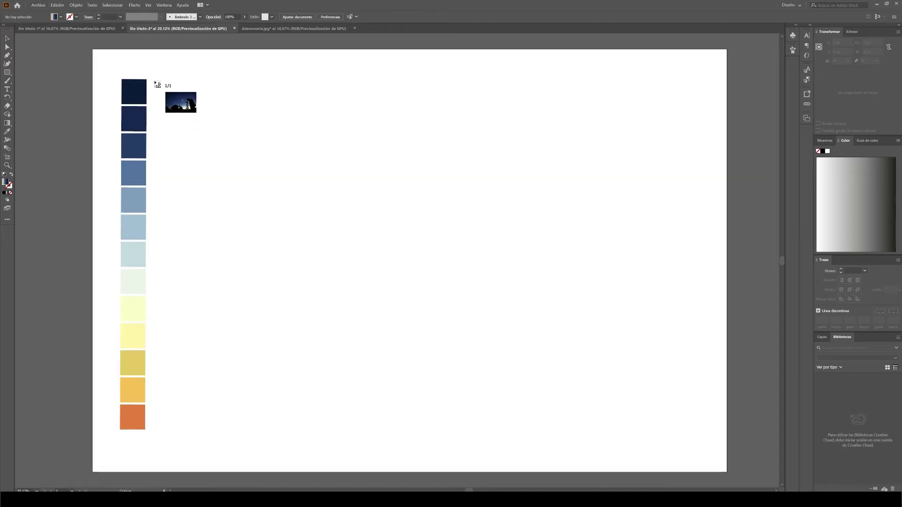
- Place the astronomy photo in Sin título-2, enlarge it across the artboard, and trace it with Foto de baja fidelidad
click(155, 78)
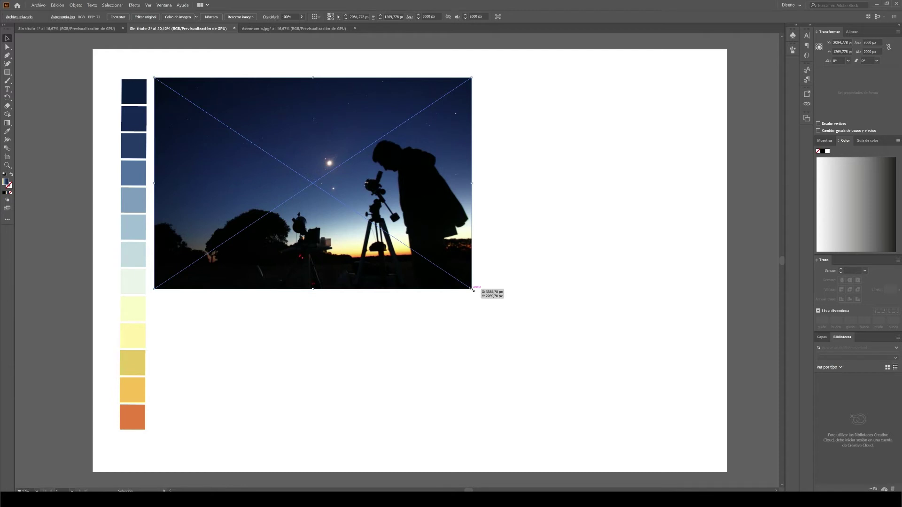
drag(472, 290, 700, 448)
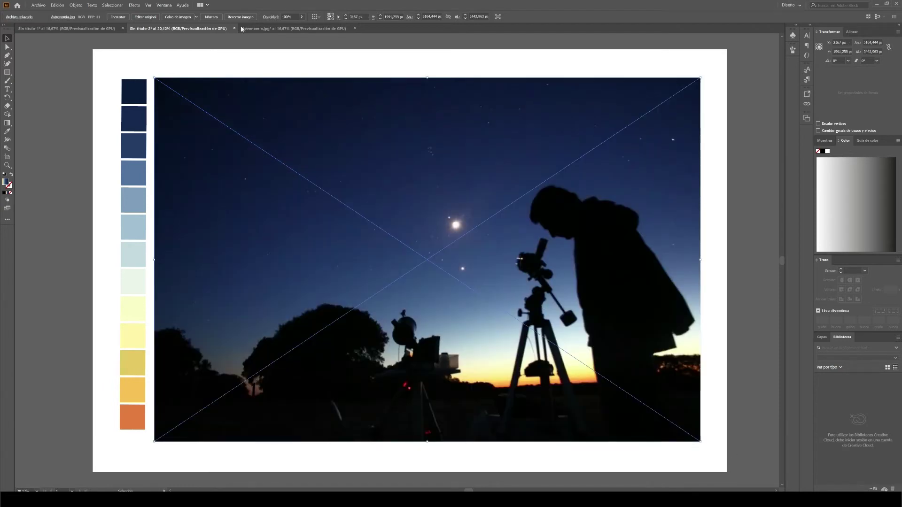
click(177, 16)
click(105, 17)
click(123, 50)
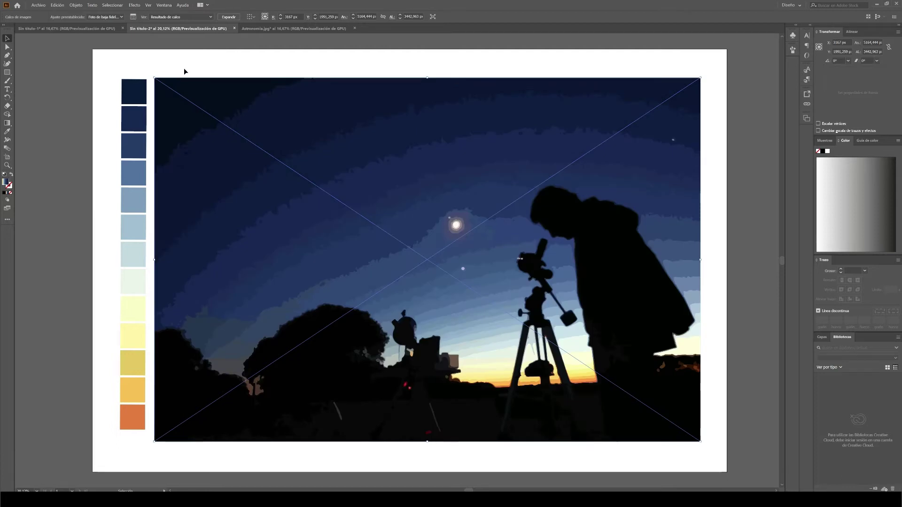
click(220, 56)
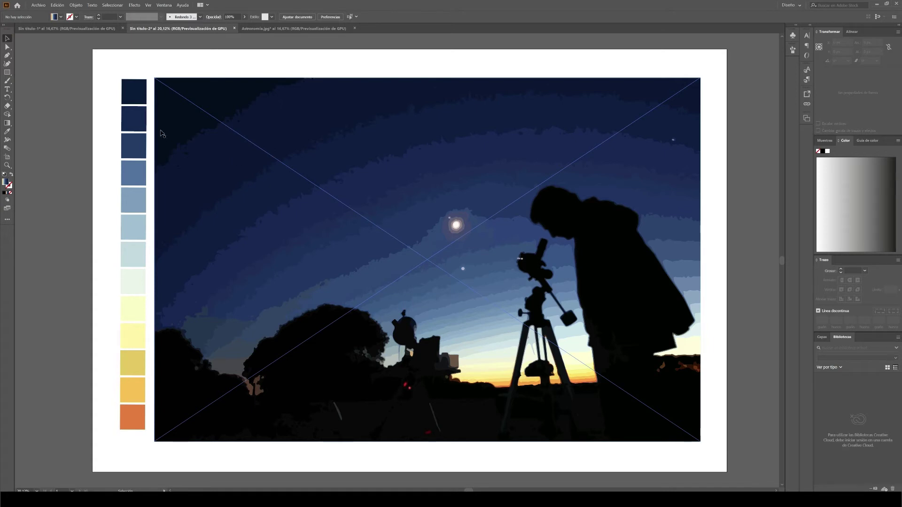
click(103, 29)
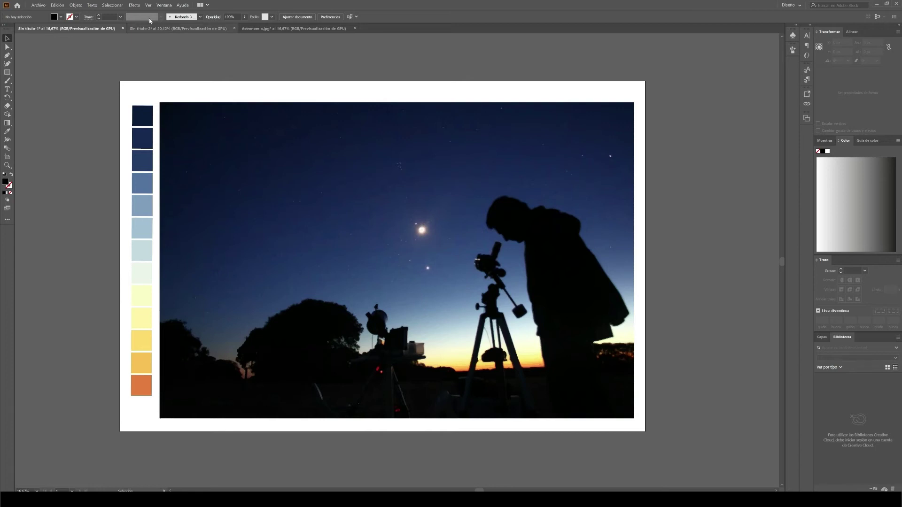
click(151, 30)
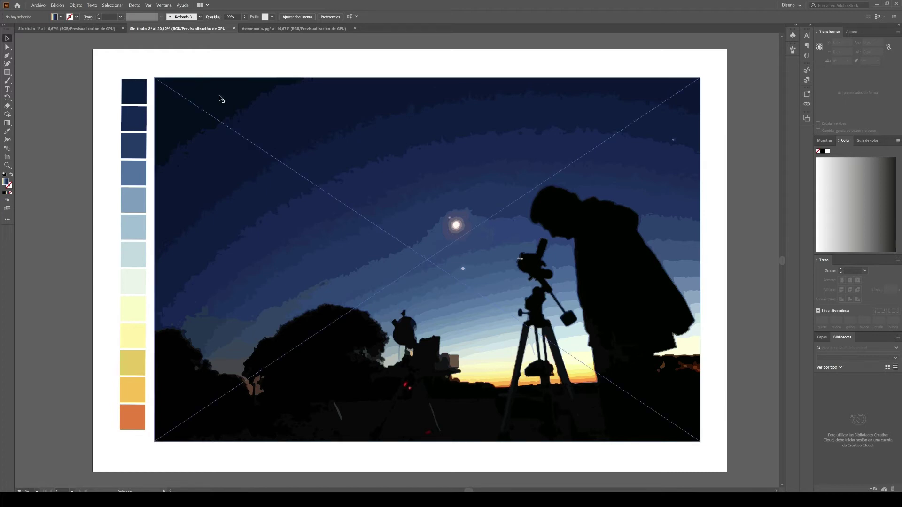
- Expand the low-fidelity trace and ungroup its paths
click(252, 92)
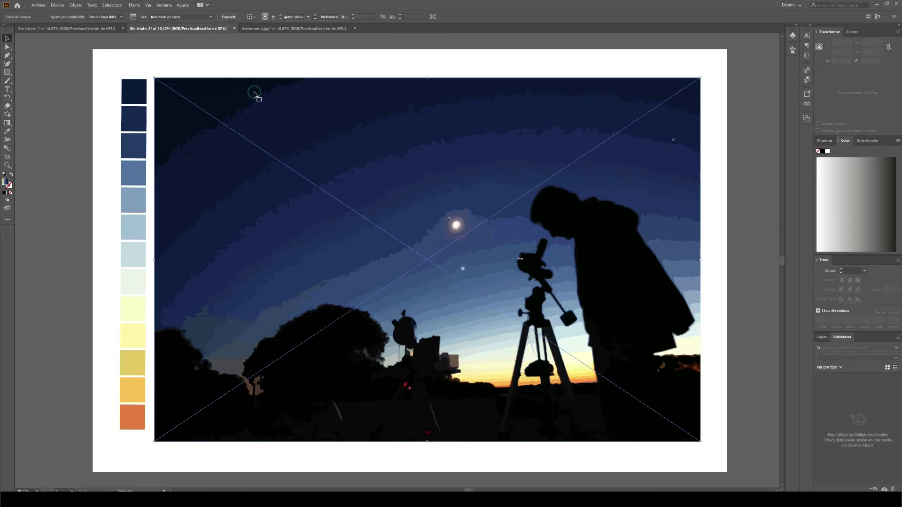
click(230, 19)
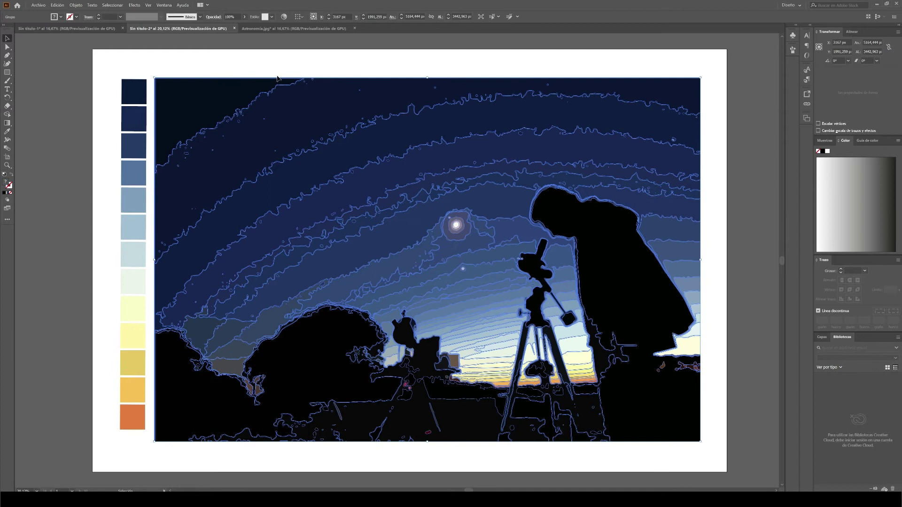
right_click(359, 123)
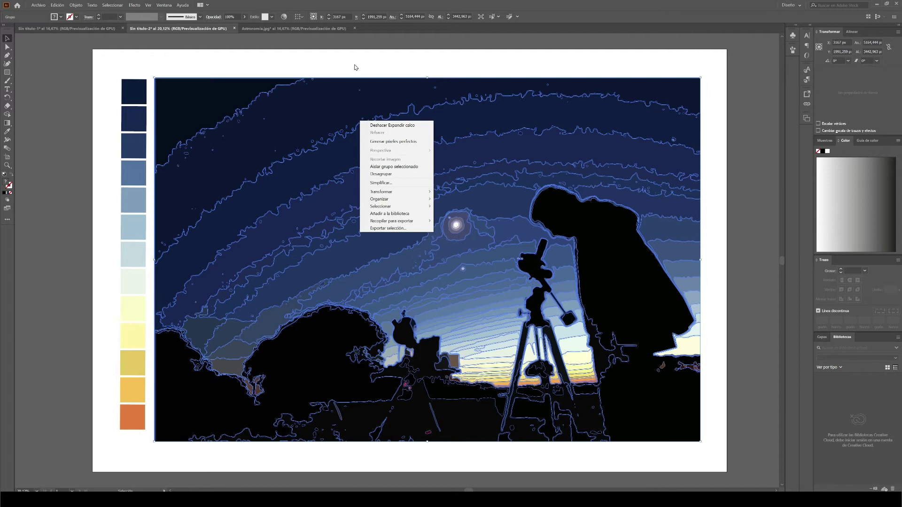
click(384, 173)
- Delete the dark upper sky band paths and marquee-select the star specks at top right
click(394, 71)
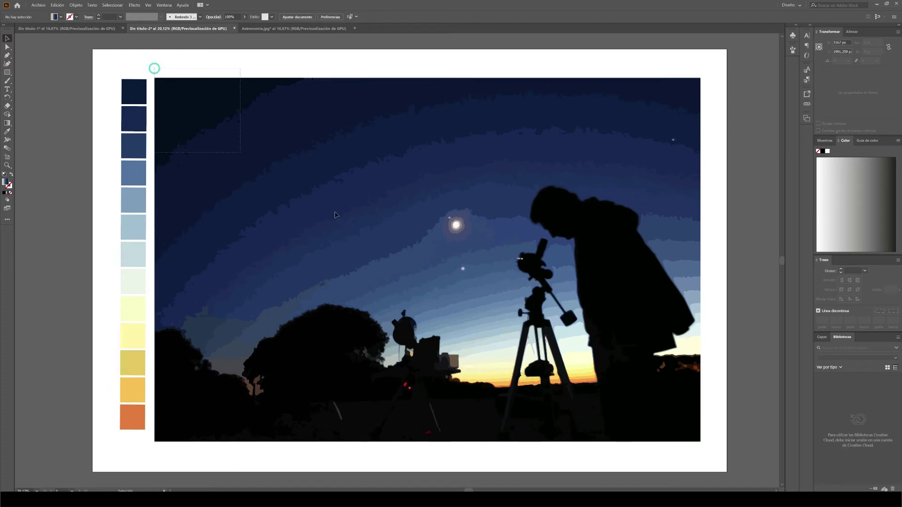
click(480, 284)
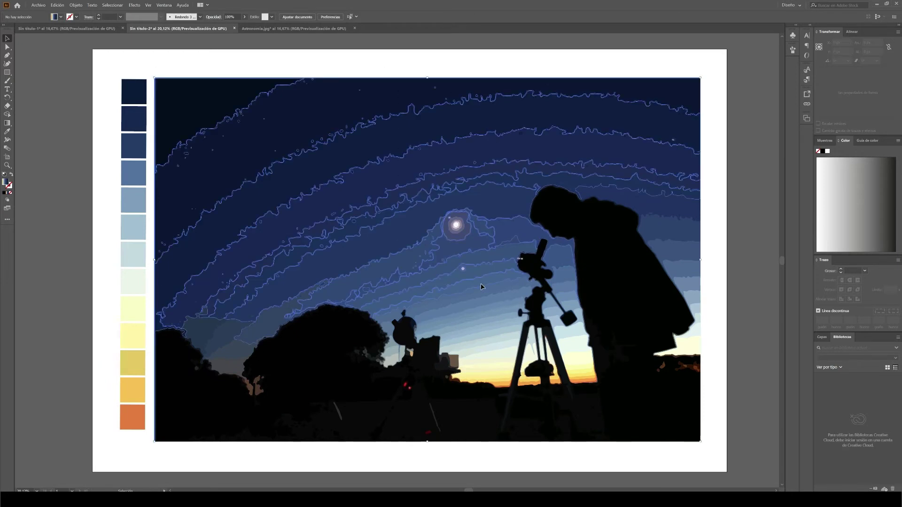
key(Delete)
drag(467, 60, 694, 164)
- Delete the selected star specks and erase along the blue sky by the left trees
key(Delete)
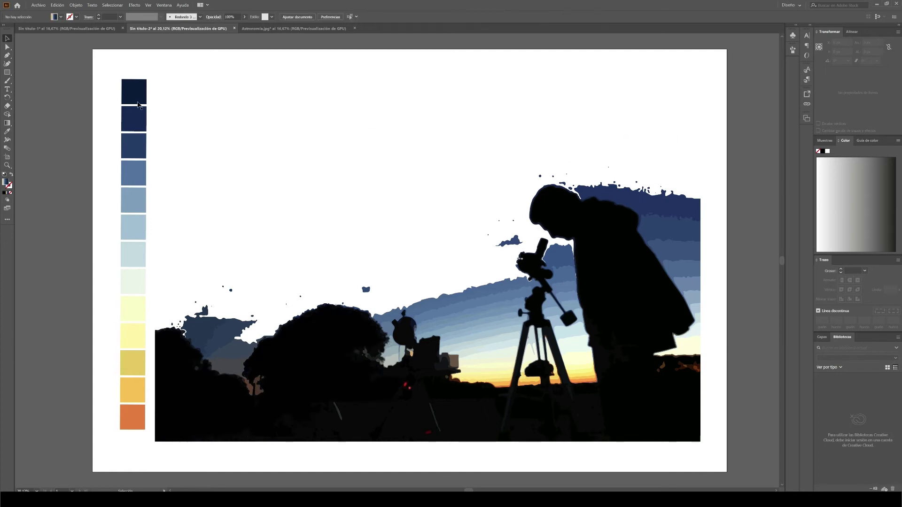
drag(480, 297, 477, 298)
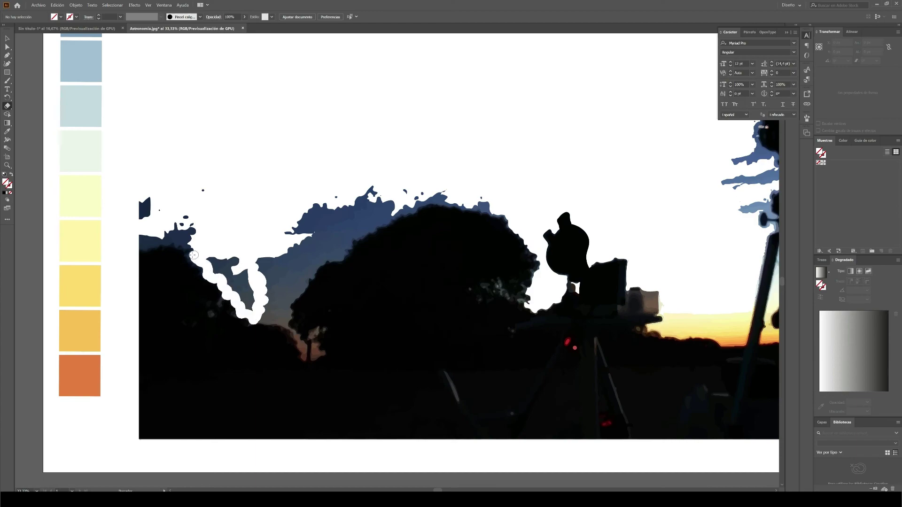
- Delete the leftover blue sky shape, then erase the dark sky patch and brownish ridge edge
click(7, 38)
key(Delete)
key(ctrl+plus)
click(586, 162)
key(shift+e)
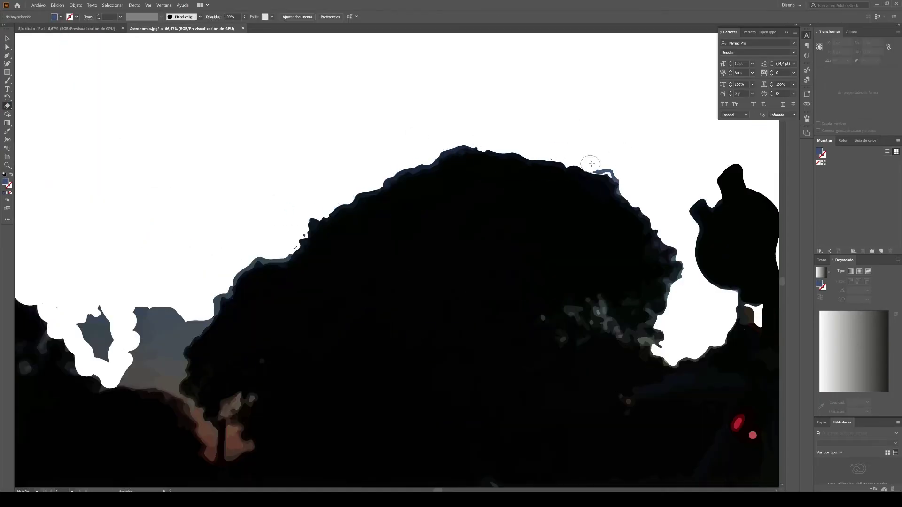
drag(155, 329, 140, 306)
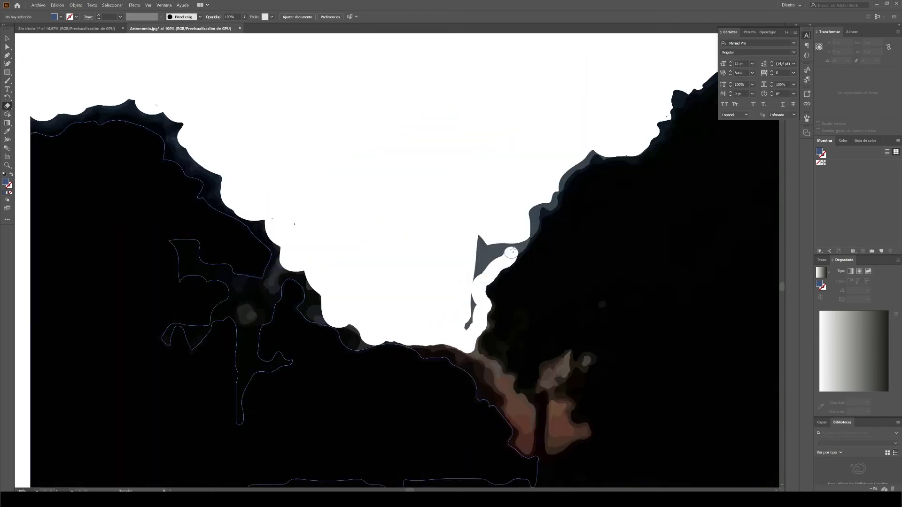
double_click(9, 107)
key(Return)
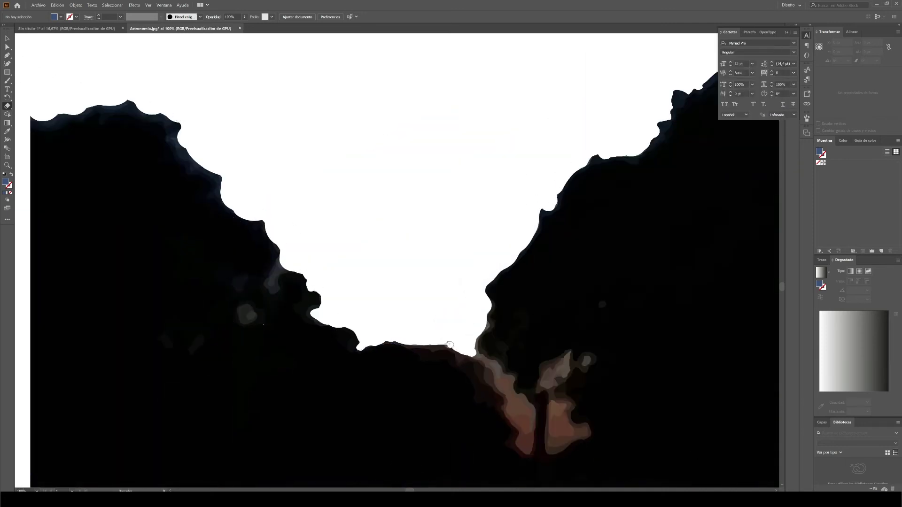
mouse_move(453, 347)
mouse_down()
mouse_move(526, 450)
mouse_move(556, 441)
mouse_up()
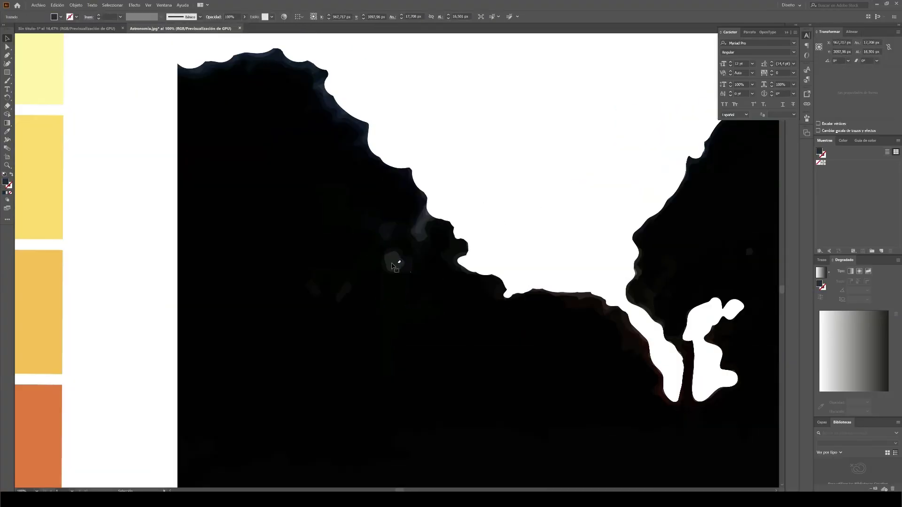
- Erase the orange sunset bands and bluish sky inside and beside the tripod gap
click(475, 230)
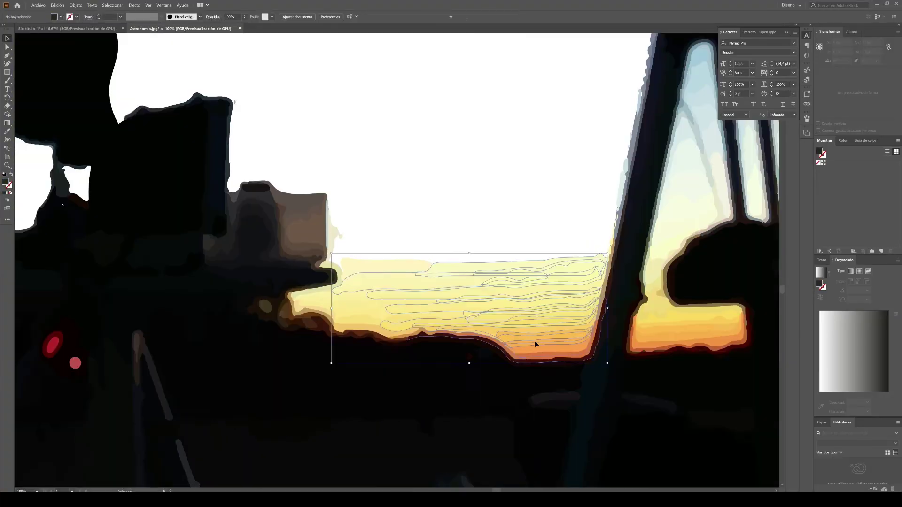
drag(336, 329, 424, 332)
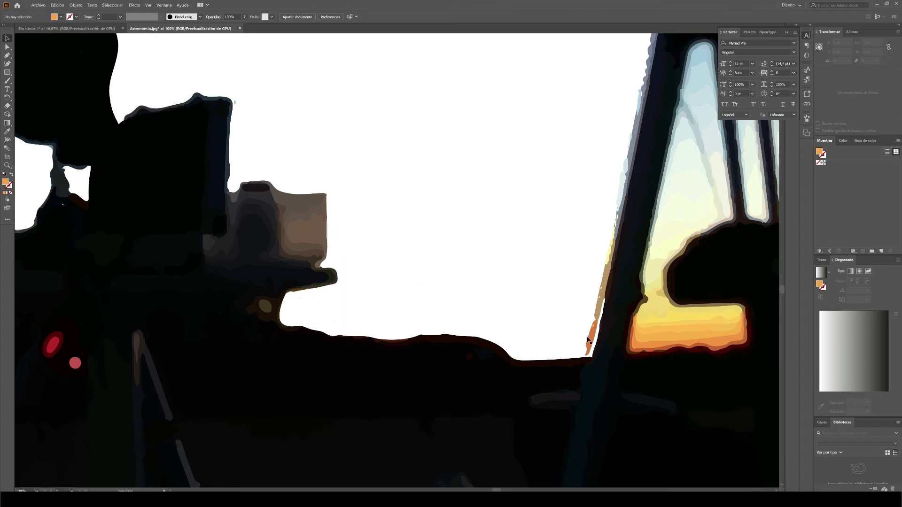
drag(587, 347, 742, 328)
drag(657, 282, 694, 144)
mouse_move(700, 57)
mouse_down()
mouse_move(597, 294)
mouse_move(653, 42)
mouse_move(660, 296)
mouse_up()
scroll(640, 394, down, 5)
key(v)
scroll(329, 209, up, 4)
- Erase the light fringes along the tripod legs, thin poles, and edges of the gap
key(shift+e)
drag(328, 155, 355, 277)
mouse_move(305, 123)
mouse_down()
mouse_move(322, 234)
mouse_move(301, 188)
mouse_up()
drag(267, 117, 281, 234)
drag(289, 190, 287, 228)
drag(309, 187, 320, 232)
drag(347, 267, 371, 294)
drag(372, 197, 408, 308)
mouse_move(390, 313)
mouse_down()
mouse_move(470, 312)
mouse_move(488, 252)
mouse_move(469, 151)
mouse_up()
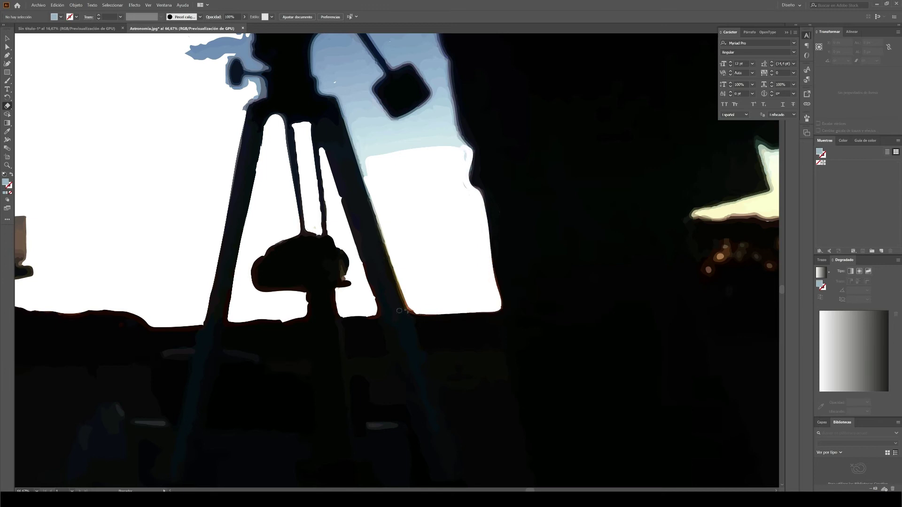
- Zoom out to review the whole artwork, deselect, and set up a no-fill brush
scroll(470, 188, down, 4)
scroll(392, 165, up, 5)
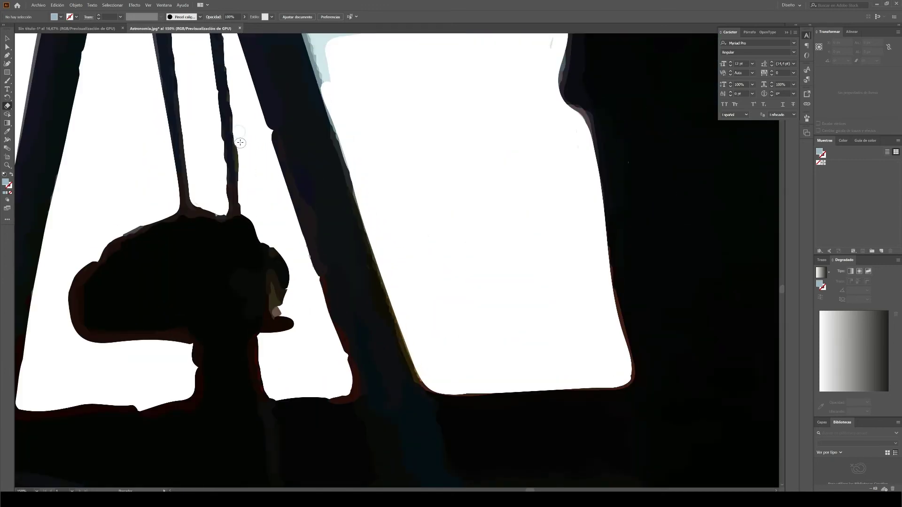
key(ctrl+0)
key(v)
click(382, 217)
key(ctrl+shift+a)
key(shift+e)
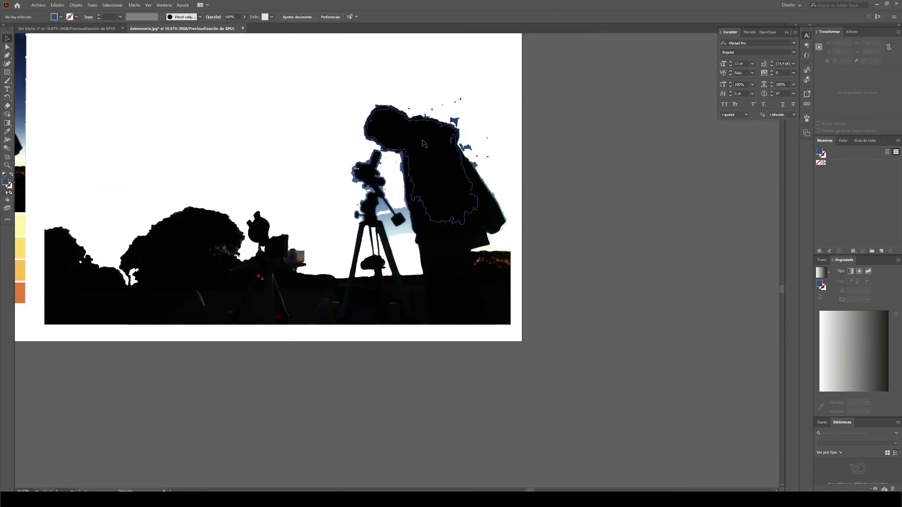
scroll(399, 259, up, 4)
scroll(445, 309, up, 4)
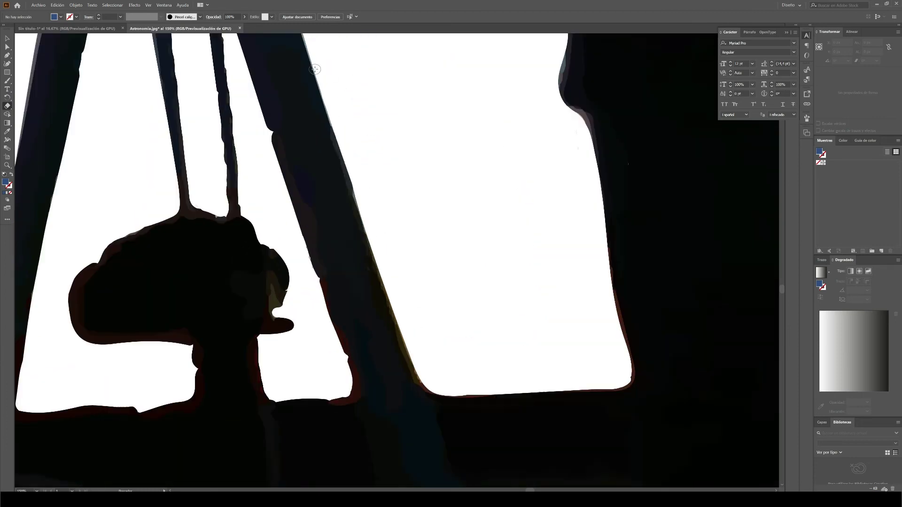
key(b)
key(F5)
- Paint black brush strokes over the tripod's domed weight, the tree outline and the telescope box
mouse_move(335, 316)
mouse_down()
mouse_move(385, 418)
mouse_move(319, 414)
mouse_move(193, 357)
mouse_move(278, 290)
mouse_up()
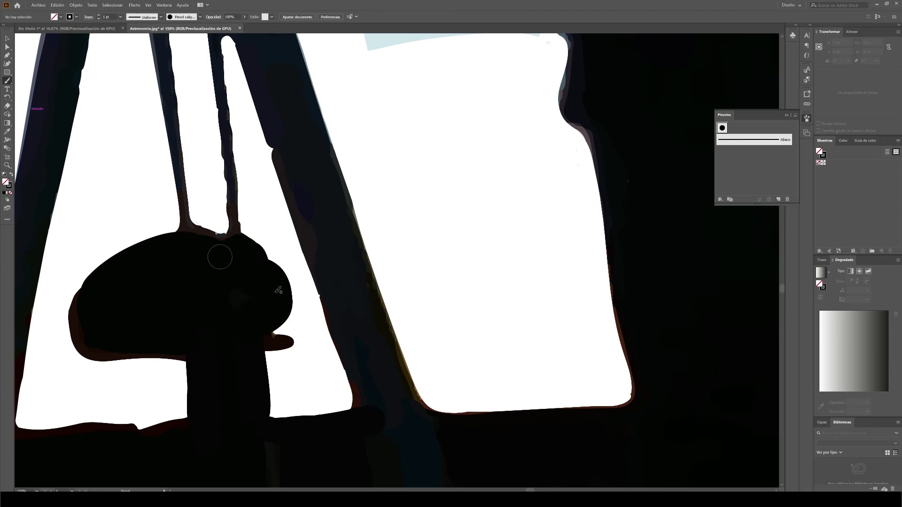
scroll(278, 290, down, 5)
scroll(412, 403, up, 2)
key(Return)
key(Escape)
mouse_move(22, 393)
mouse_down()
mouse_move(93, 324)
mouse_move(154, 320)
mouse_move(195, 382)
mouse_up()
drag(264, 366, 253, 404)
- Move the reference photo to the right, away from the silhouette
key(v)
scroll(404, 282, down, 3)
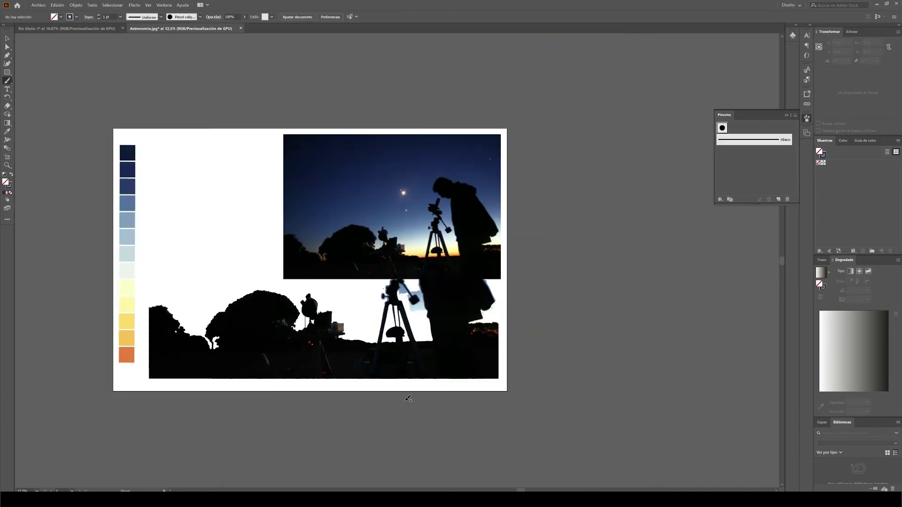
drag(392, 201, 672, 181)
scroll(308, 224, up, 3)
scroll(308, 223, up, 1)
- Erase the blue fringe along the silhouette's edge
key(shift+e)
drag(328, 146, 400, 277)
drag(338, 164, 178, 127)
drag(348, 239, 437, 376)
scroll(594, 316, up, 1)
drag(376, 122, 540, 380)
scroll(477, 368, down, 3)
drag(469, 350, 537, 273)
drag(474, 371, 397, 390)
- Paint a black stroke with no fill up the figure's left edge
key(v)
key(b)
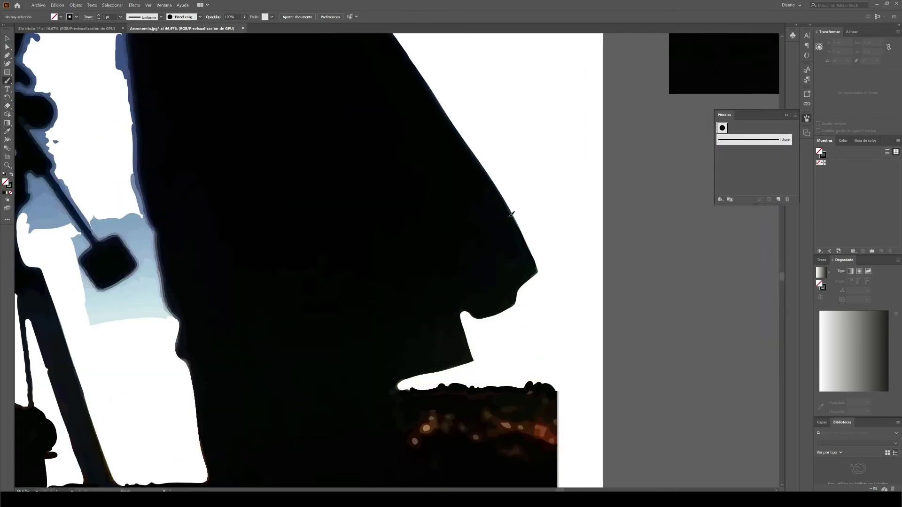
drag(187, 354, 128, 50)
scroll(128, 49, down, 2)
scroll(410, 371, up, 3)
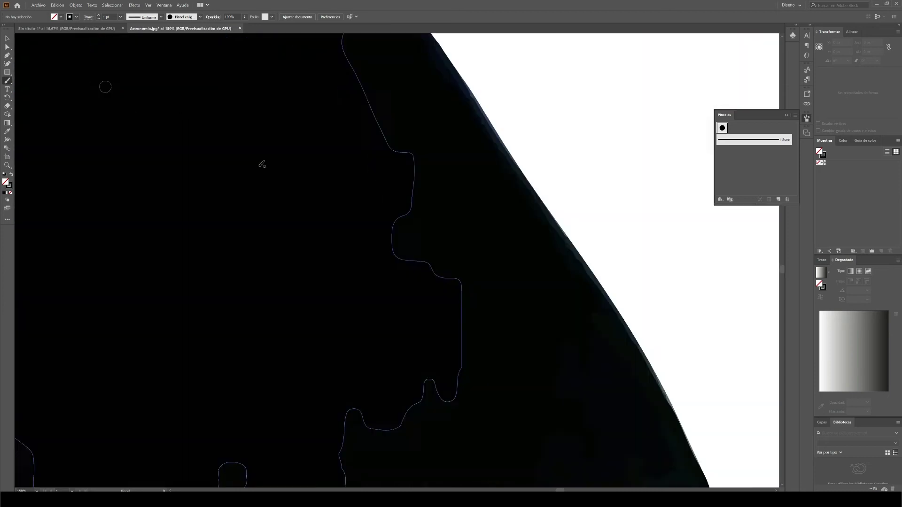
key(shift+x)
scroll(423, 366, down, 3)
scroll(470, 375, down, 3)
- Compare the tripod with the photo, deselect the photo, and zoom in on the telescope mount
key(ctrl+minus)
key(ctrl+minus)
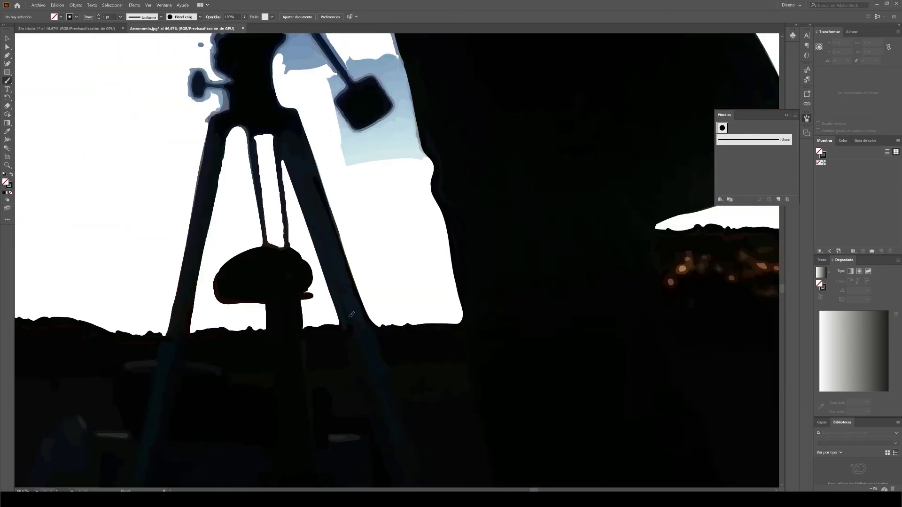
key(ctrl+minus)
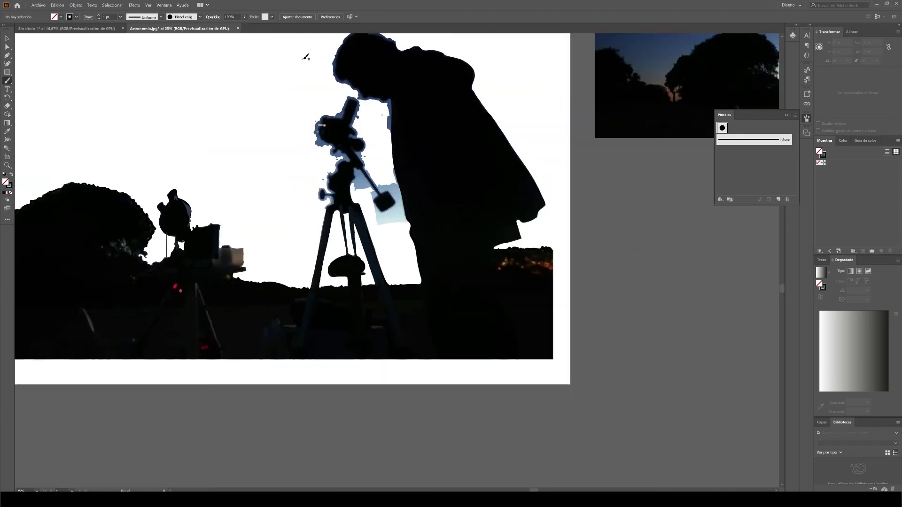
key(v)
key(b)
key(ctrl+shift+a)
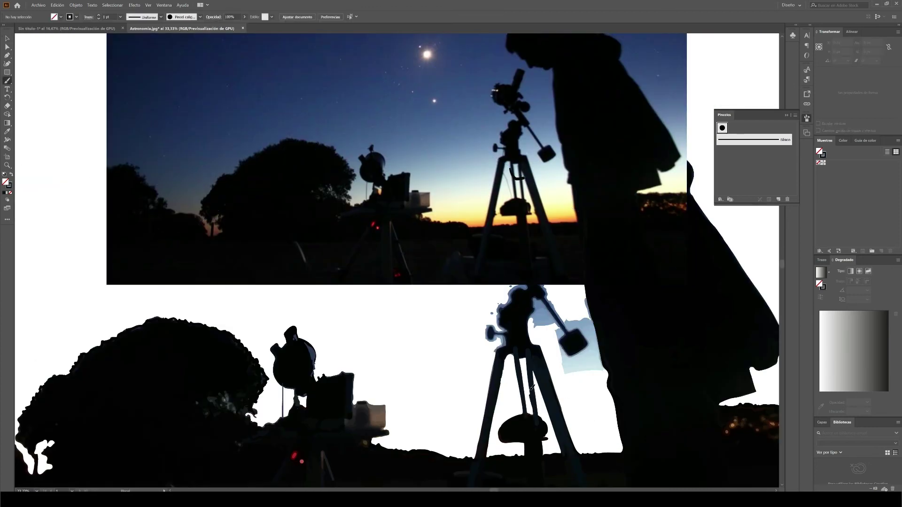
key(ctrl+plus)
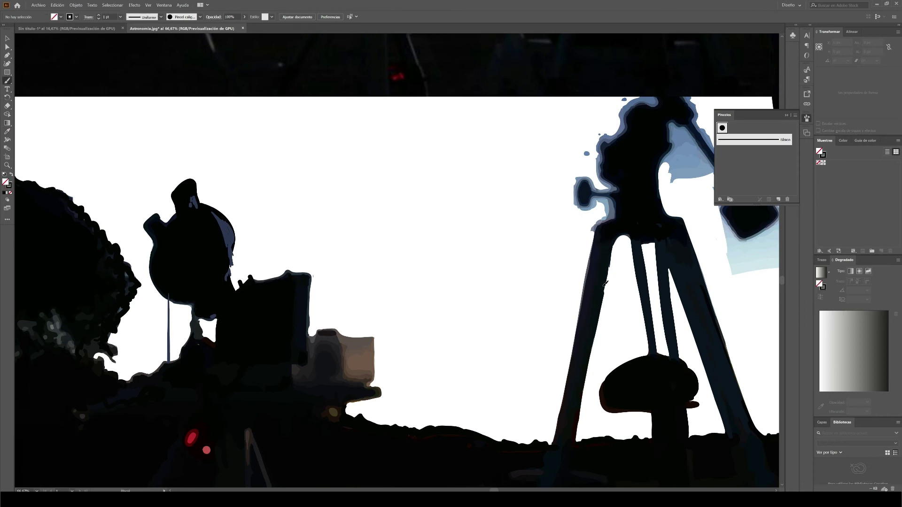
key(ctrl+minus)
key(v)
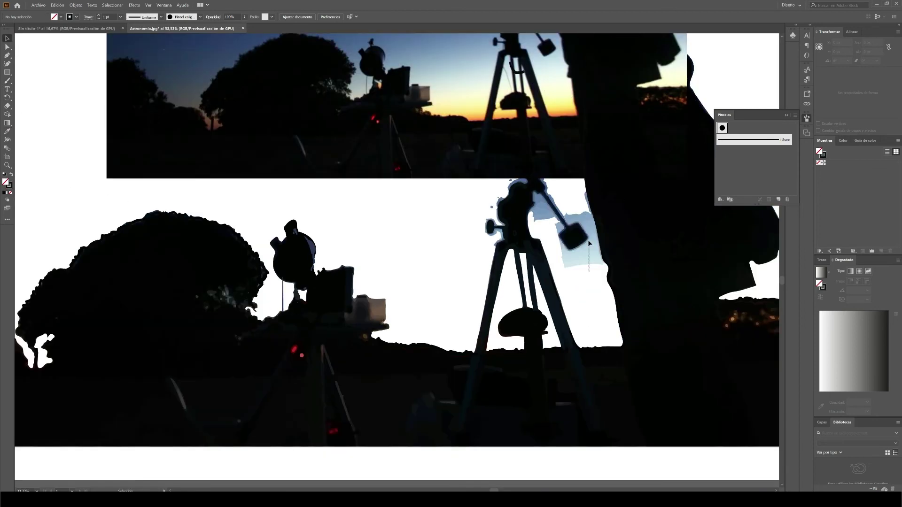
key(ctrl+plus)
key(ctrl+plus)
key(ctrl+plus)
key(shift+e)
key(ctrl+plus)
key(ctrl+plus)
- Erase the blue halos around the telescope knob, arm, mount edge and upper body
mouse_move(408, 292)
mouse_down()
mouse_move(451, 249)
mouse_move(422, 202)
mouse_move(393, 221)
mouse_up()
drag(371, 136, 416, 193)
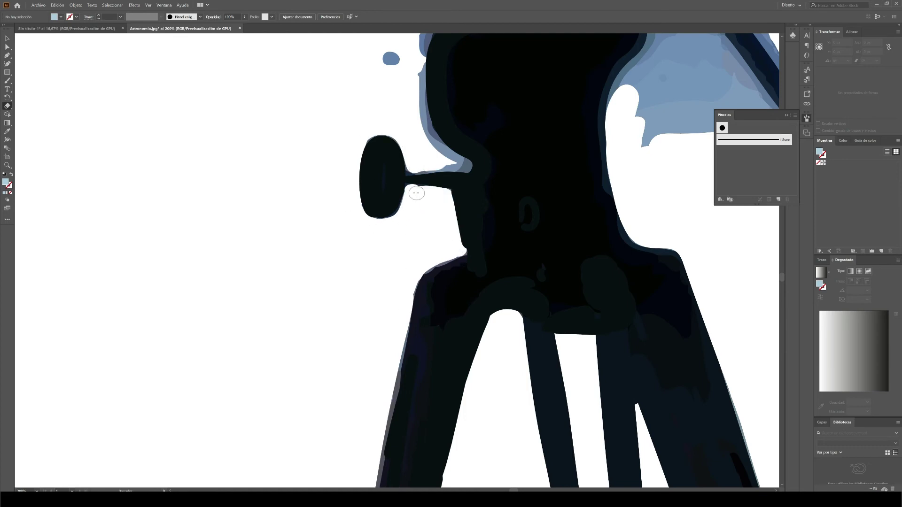
drag(408, 299, 465, 254)
drag(469, 174, 423, 118)
drag(423, 65, 401, 199)
- View the whole artboard, select the reference photo, and zoom back in on the figure
key(v)
key(ctrl+0)
click(464, 318)
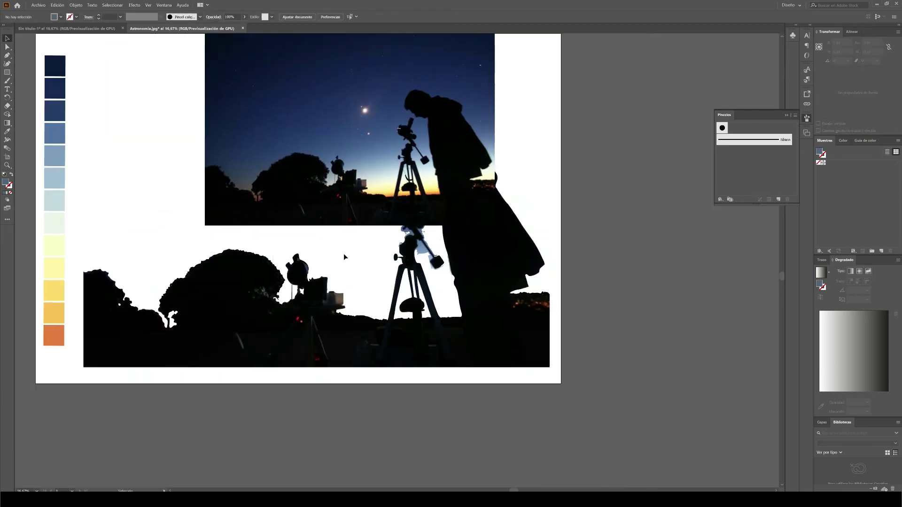
key(ctrl+plus)
key(ctrl+plus)
key(ctrl+plus)
- Erase the light-blue patch beside the telescope rod
key(ctrl+plus)
key(shift+e)
- Erase the blue and white halos along the face profile, neck, arm and telescope sides
drag(432, 235, 324, 216)
mouse_move(233, 303)
mouse_down()
mouse_move(300, 253)
mouse_move(324, 437)
mouse_move(308, 470)
mouse_up()
drag(202, 428, 240, 302)
drag(207, 117, 248, 155)
drag(385, 228, 437, 347)
drag(310, 324, 280, 277)
drag(301, 220, 216, 300)
key(ctrl+minus)
key(ctrl+plus)
key(ctrl+plus)
key(Return)
key(Escape)
key(ctrl+plus)
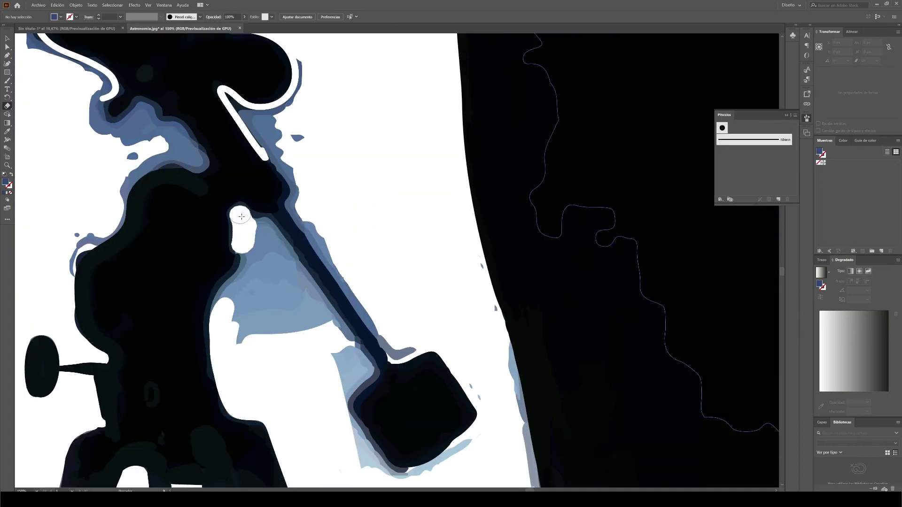
drag(311, 332, 234, 263)
key(ctrl+minus)
key(ctrl+minus)
key(ctrl+minus)
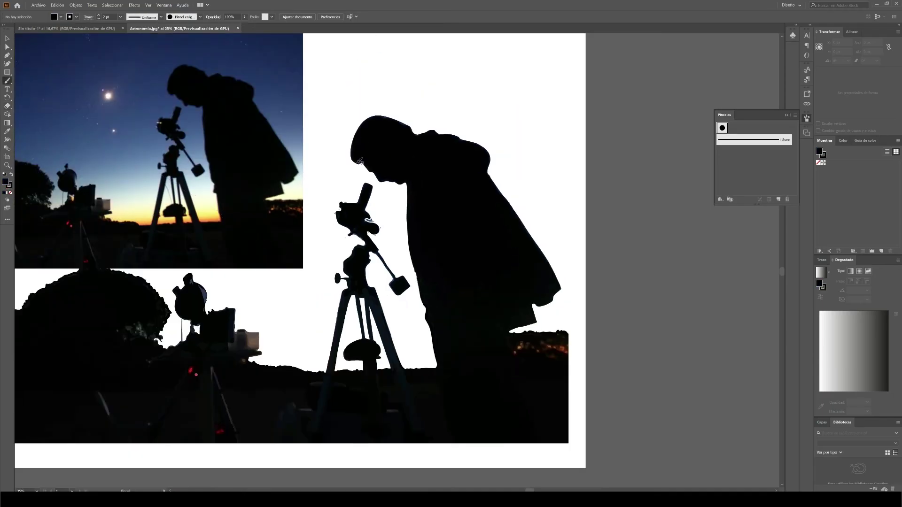
- Erase the rough counterweight rod and redraw it as a clean black stroke
click(8, 81)
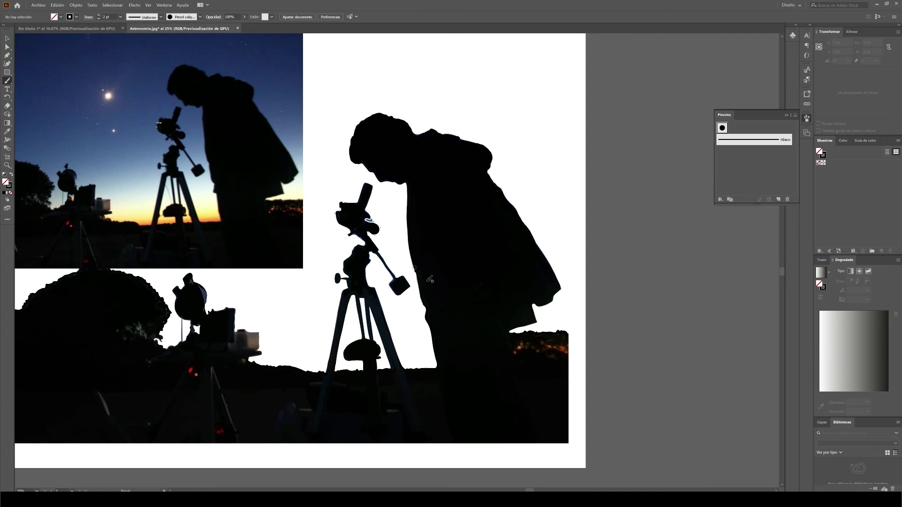
key(shift+e)
drag(381, 254, 399, 292)
drag(378, 252, 395, 278)
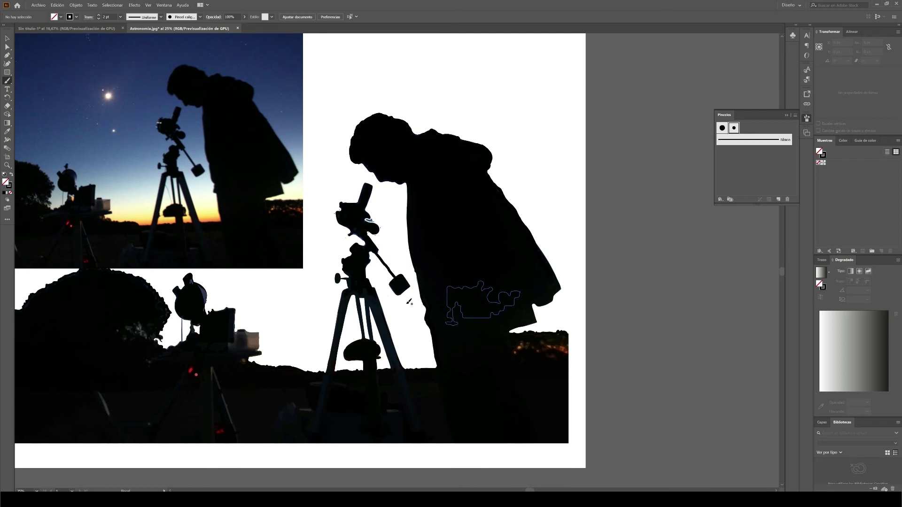
key(v)
key(ctrl+plus)
key(ctrl+plus)
key(ctrl+plus)
click(9, 106)
key(b)
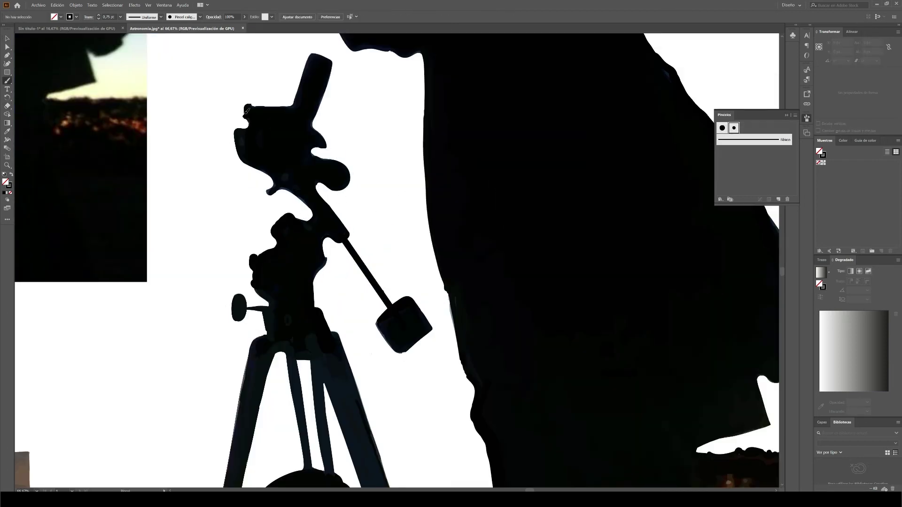
key(ctrl+minus)
key(ctrl+minus)
key(ctrl+minus)
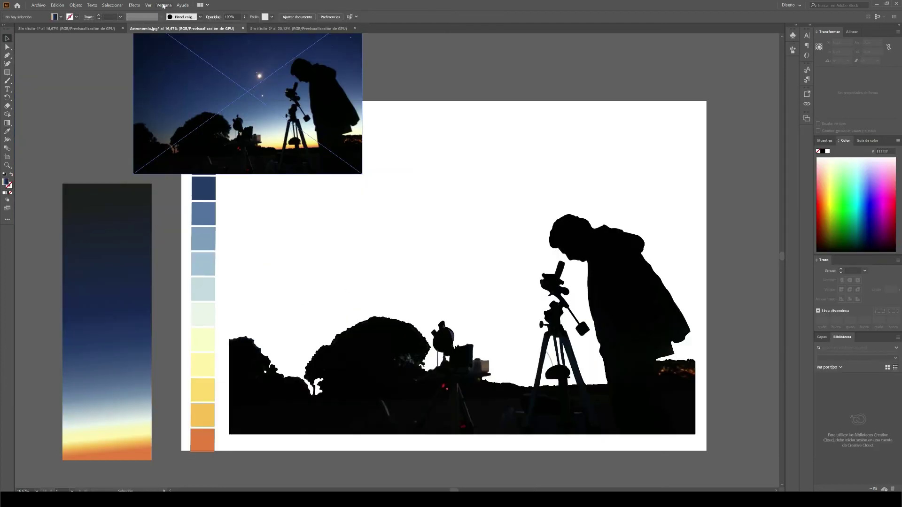
- Open the Gradient (Degradado) panel from the Window (Ventana) menu
click(163, 6)
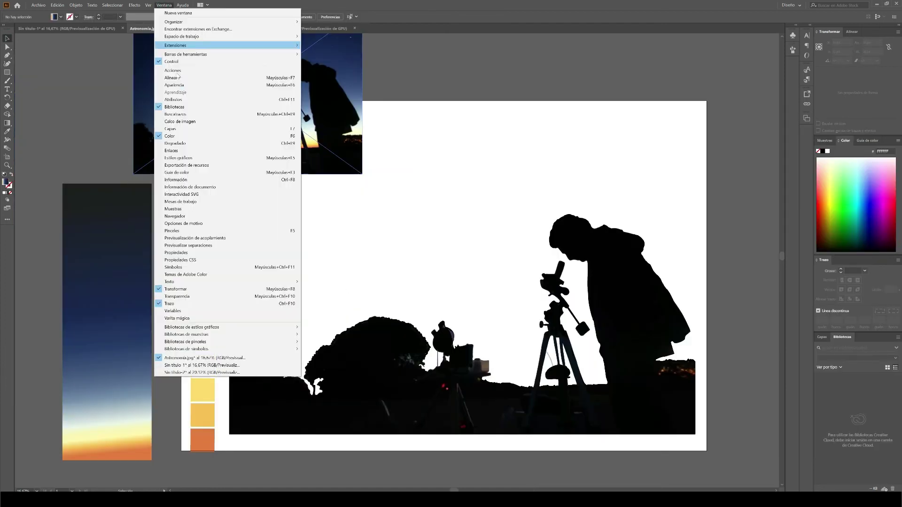
click(177, 144)
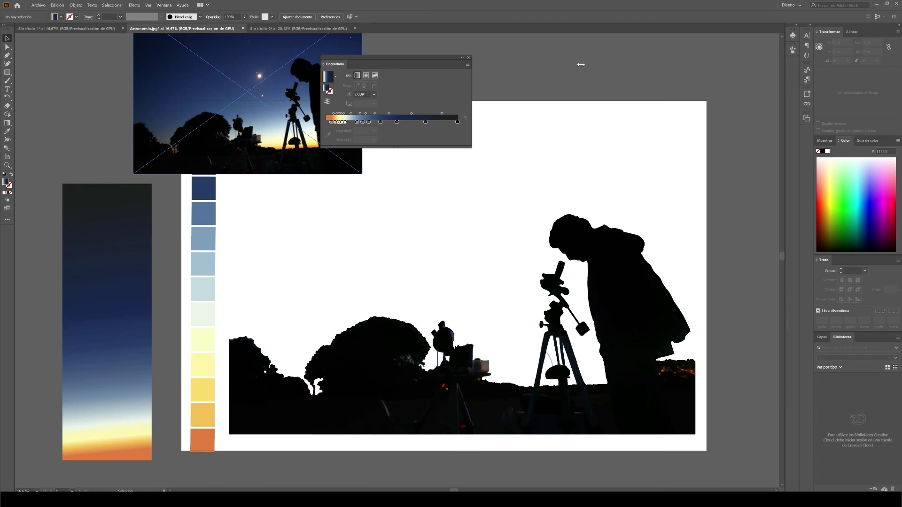
- Widen the Degradado panel, inspect the darkest end stop's colour without changes, then select the rectangle
drag(581, 64, 686, 71)
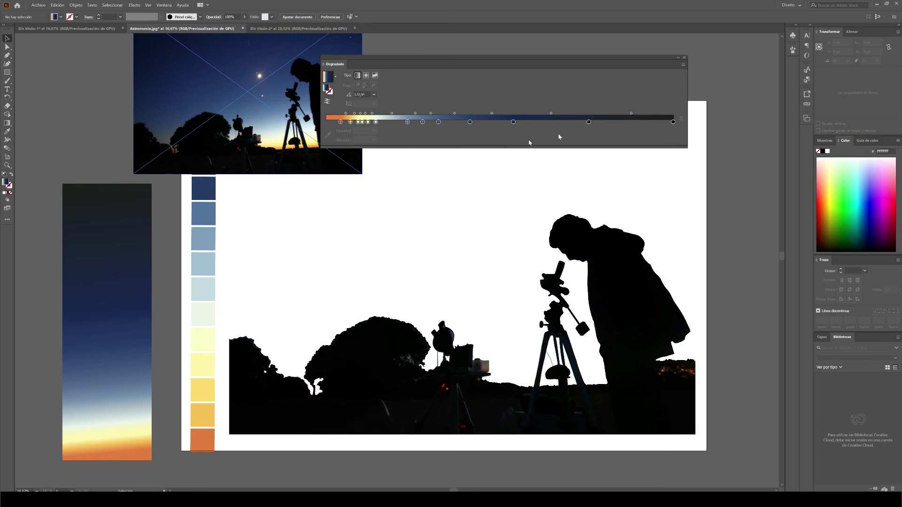
click(673, 123)
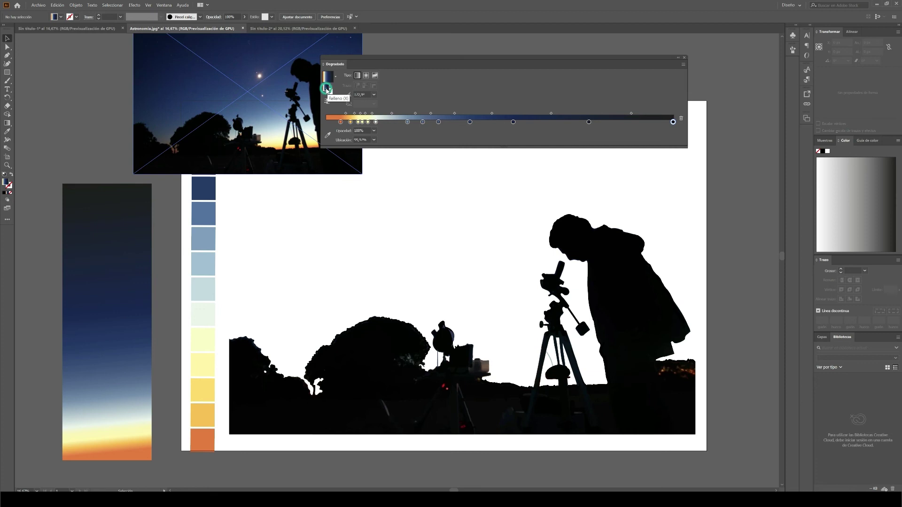
double_click(326, 89)
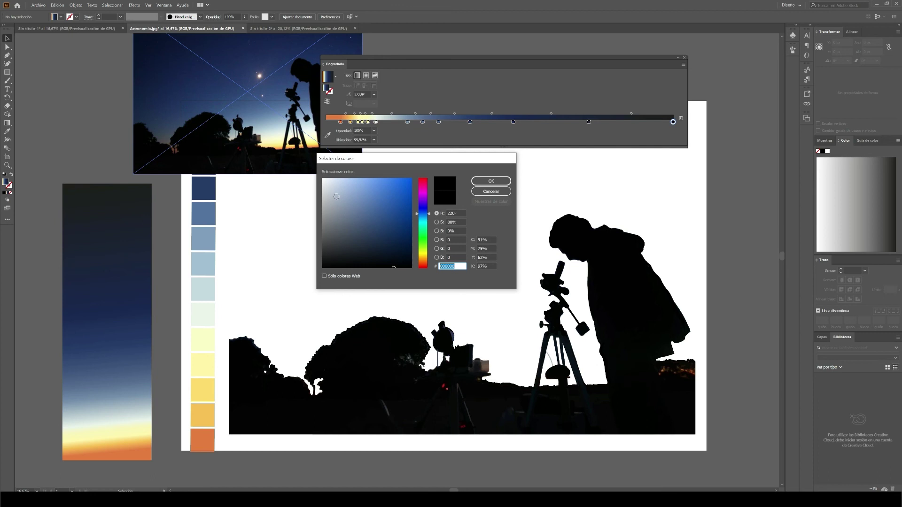
click(491, 191)
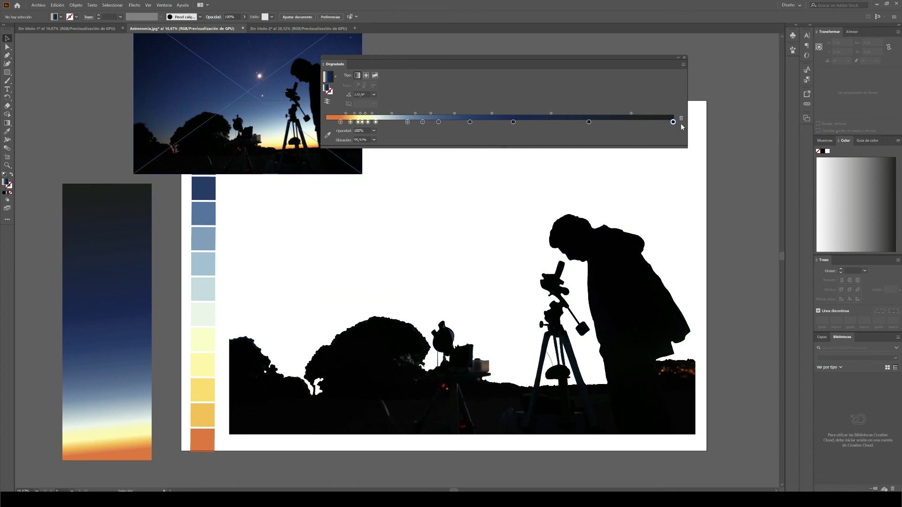
click(150, 242)
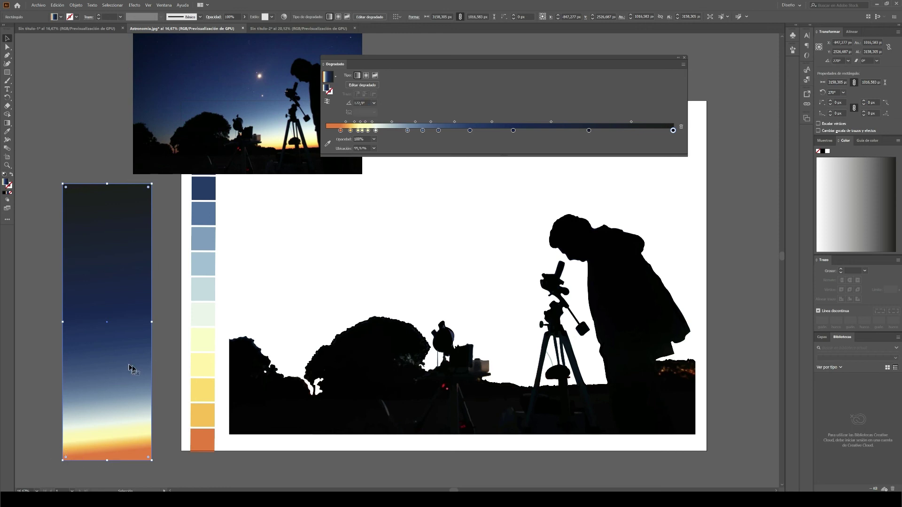
- Move the gradient rectangle over the scene, send it to the back, and stretch it across
drag(122, 446, 126, 331)
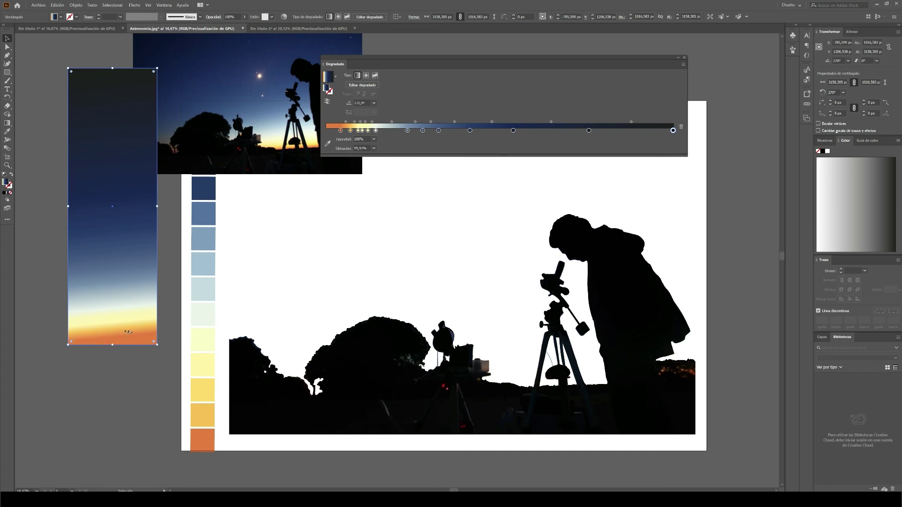
click(684, 57)
click(170, 291)
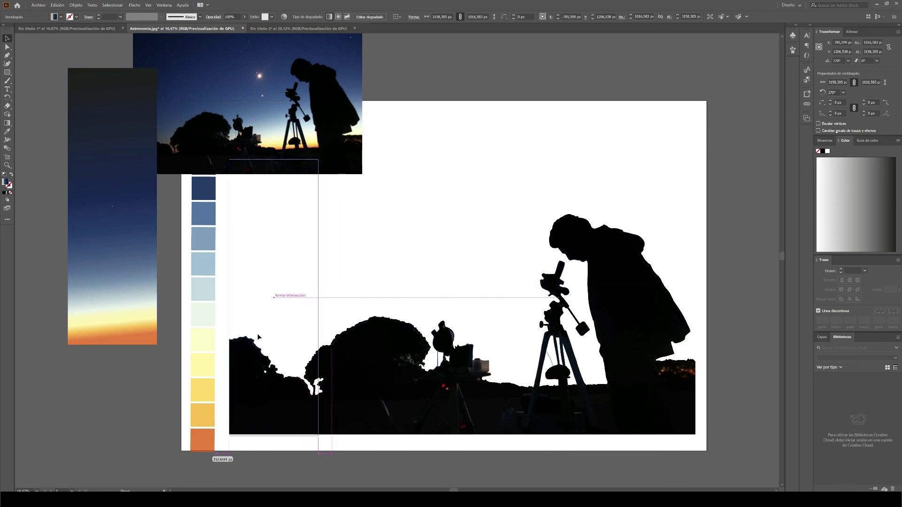
drag(257, 334, 270, 297)
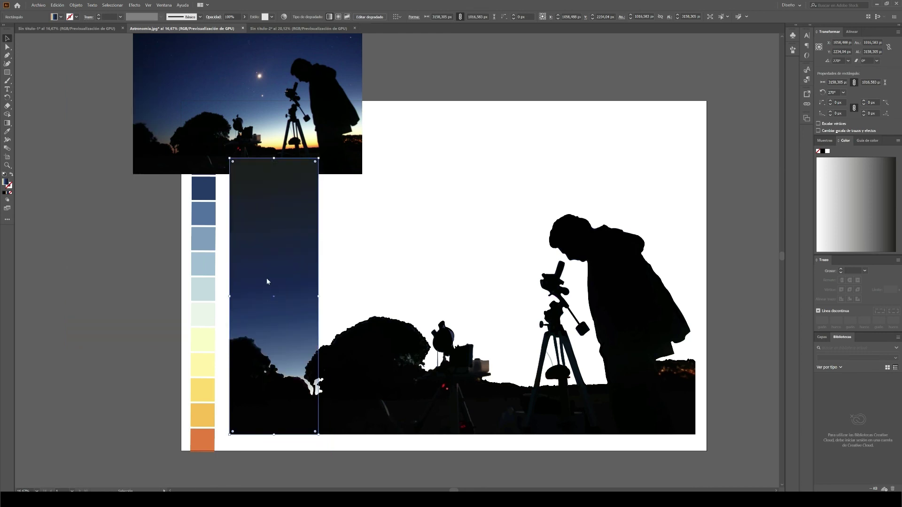
right_click(266, 278)
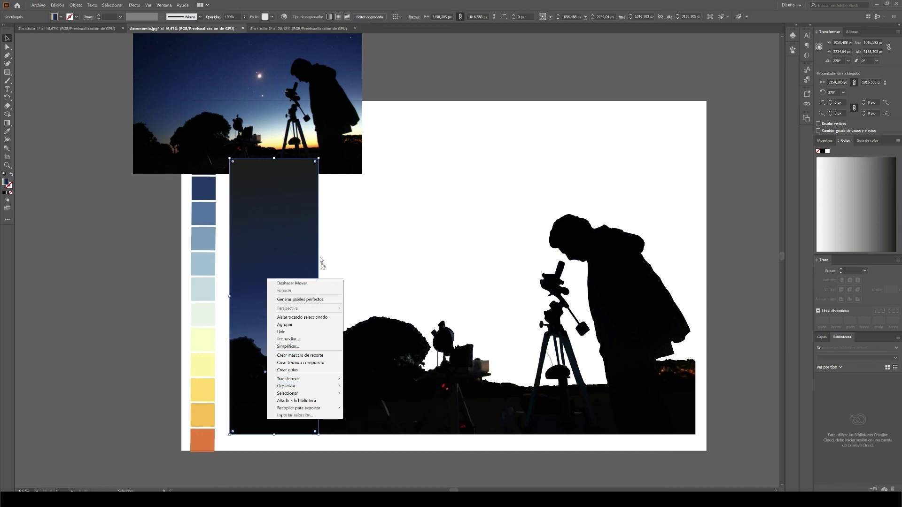
drag(311, 91, 193, 97)
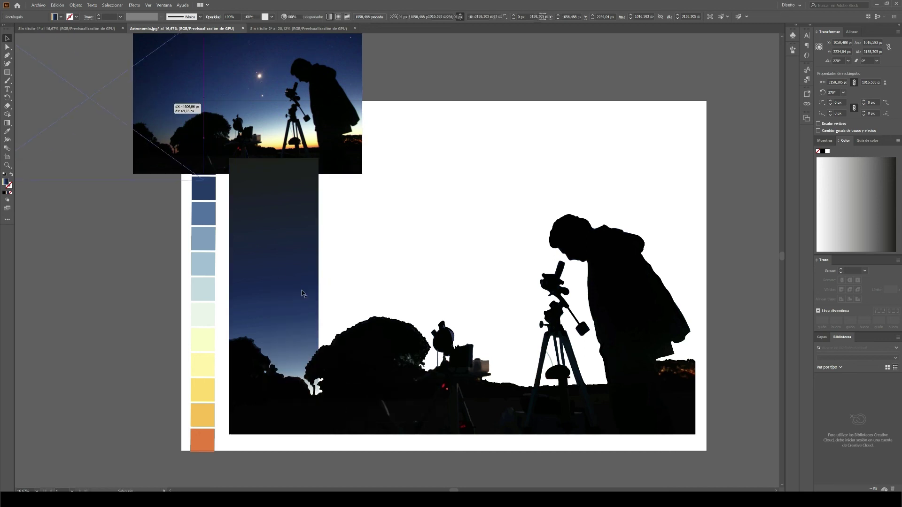
mouse_move(312, 288)
mouse_down()
mouse_move(301, 258)
mouse_move(696, 279)
mouse_up()
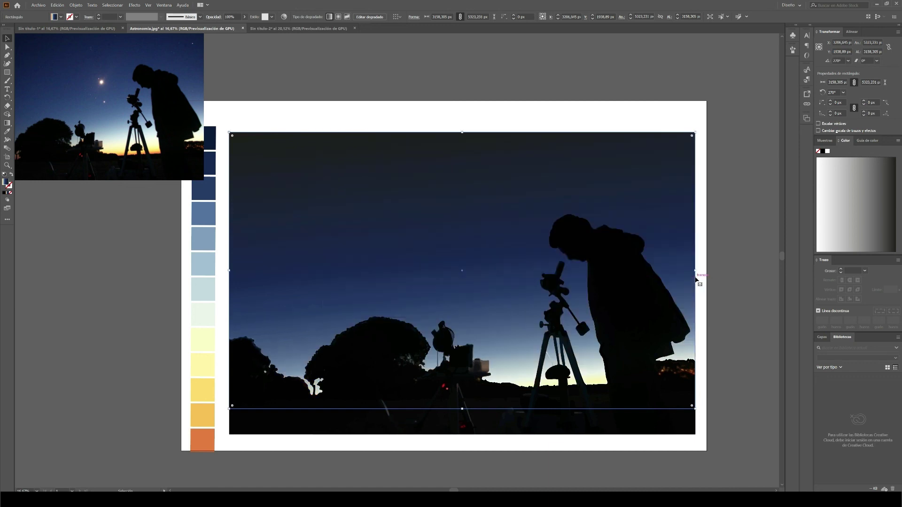
- Nudge the sky gradient up slightly and move the reference photo back to the top-left
drag(461, 195, 460, 196)
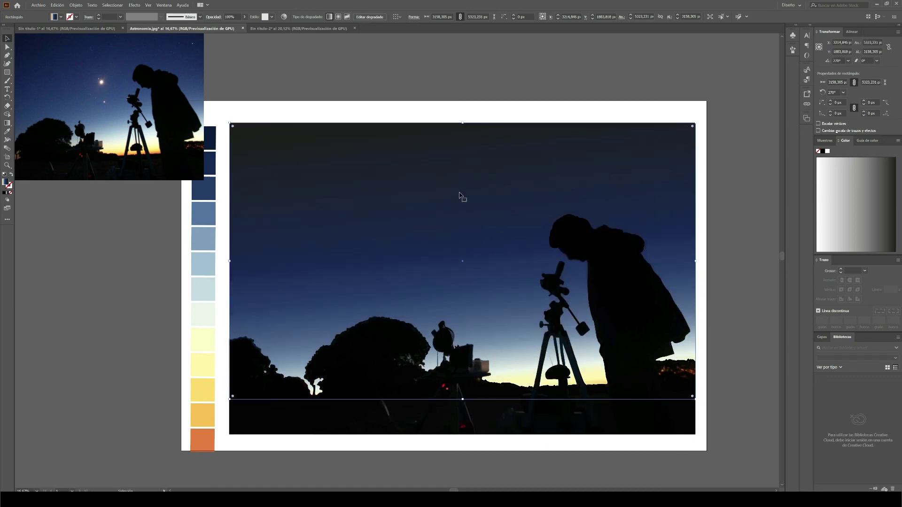
drag(68, 165, 112, 158)
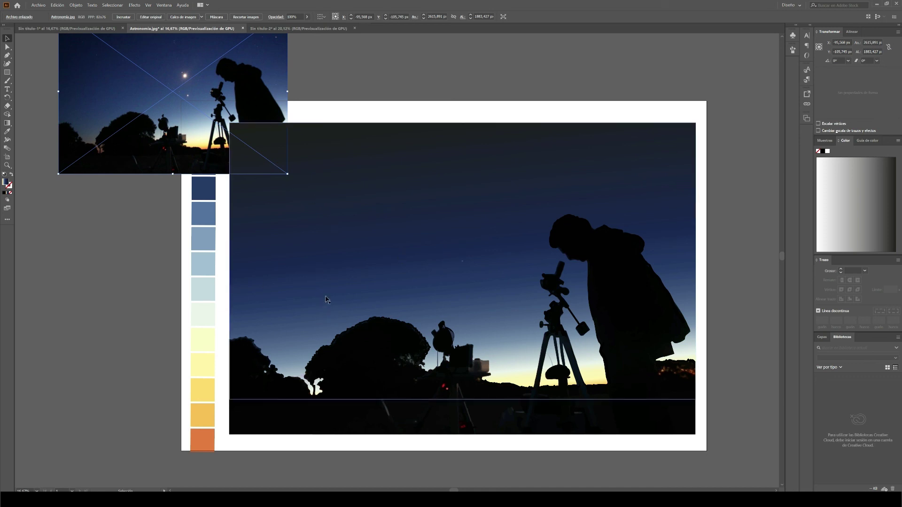
click(387, 254)
drag(387, 255, 386, 253)
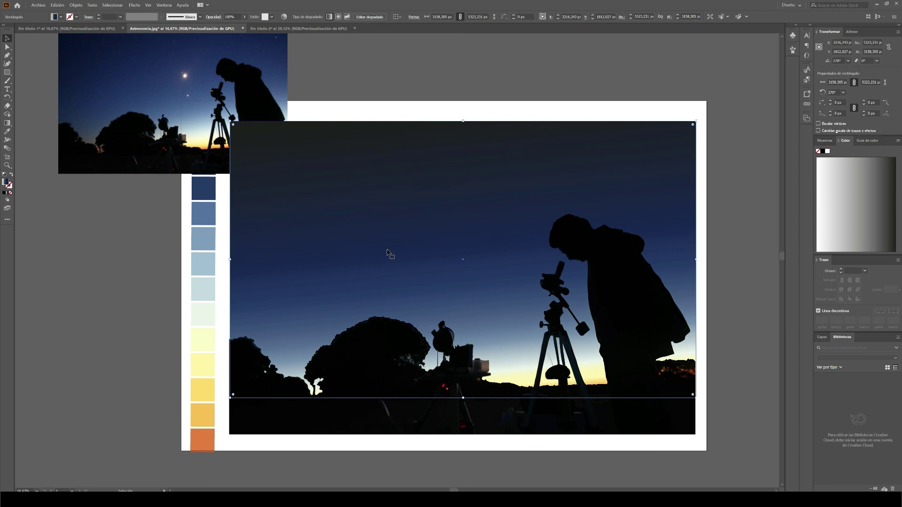
drag(194, 101, 139, 107)
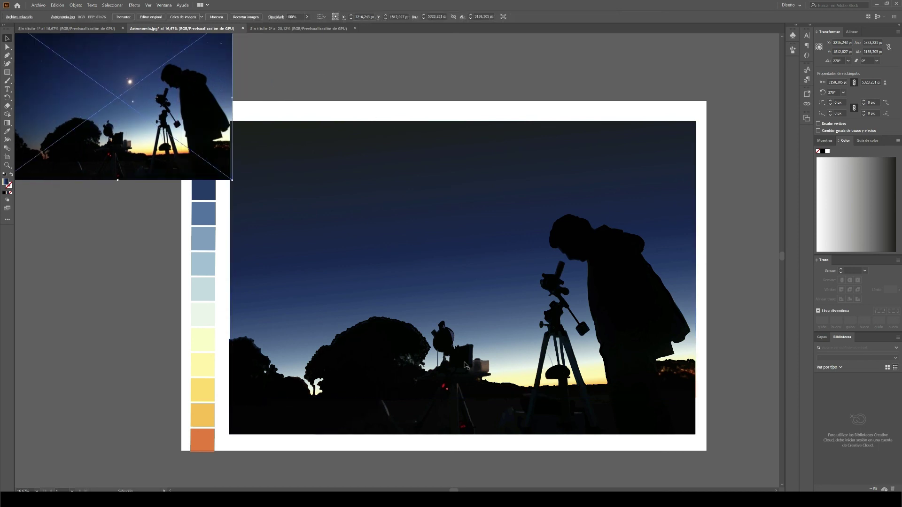
click(492, 295)
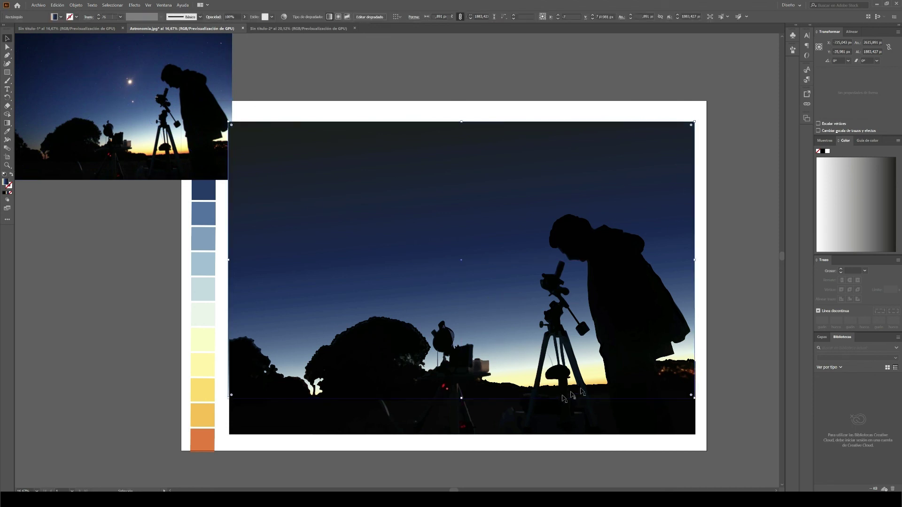
drag(520, 330, 521, 329)
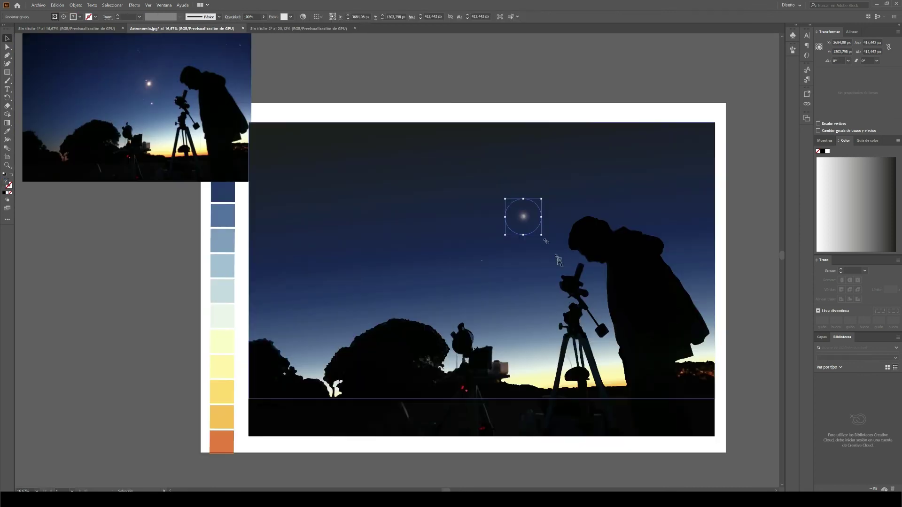
- Enlarge a glow circle, move it into the sky, and place a glow dot in the upper-right sky
drag(554, 243, 569, 258)
mouse_move(529, 225)
mouse_down()
mouse_move(505, 264)
mouse_move(526, 261)
mouse_up()
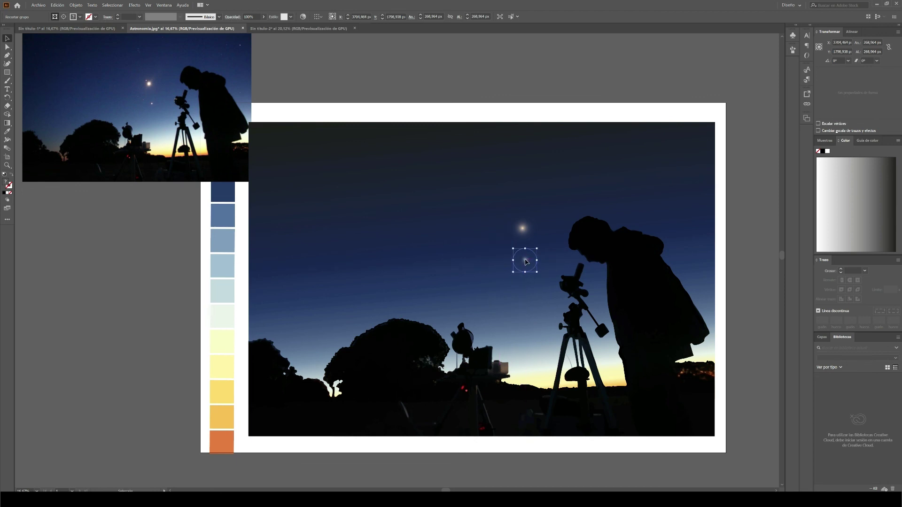
mouse_move(652, 191)
mouse_down()
mouse_move(705, 160)
mouse_move(696, 151)
mouse_up()
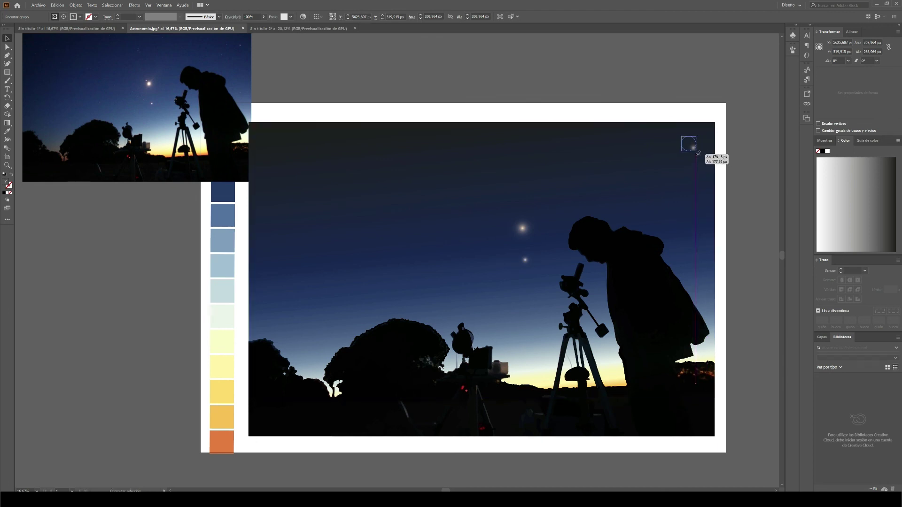
key(ctrl+shift+a)
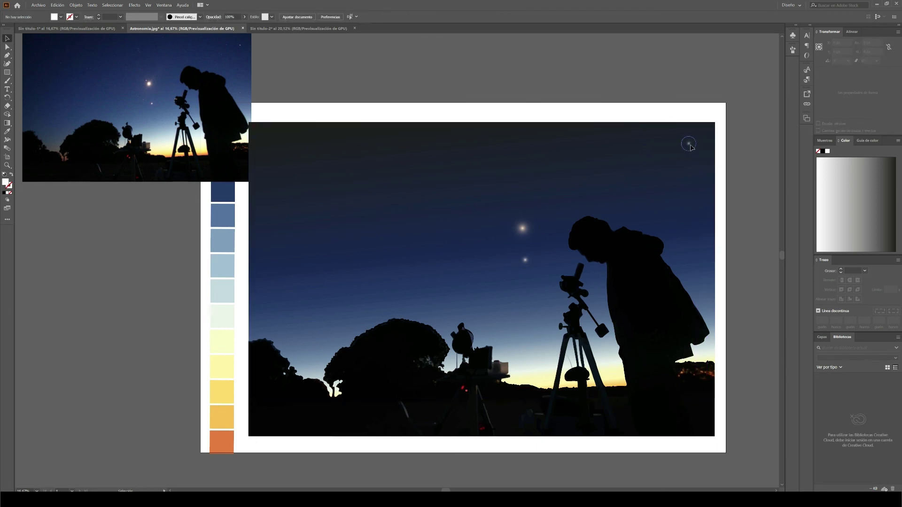
- Enlarge and centre the bright star's glow, then add a small star dot to its left
click(529, 230)
drag(497, 254, 473, 277)
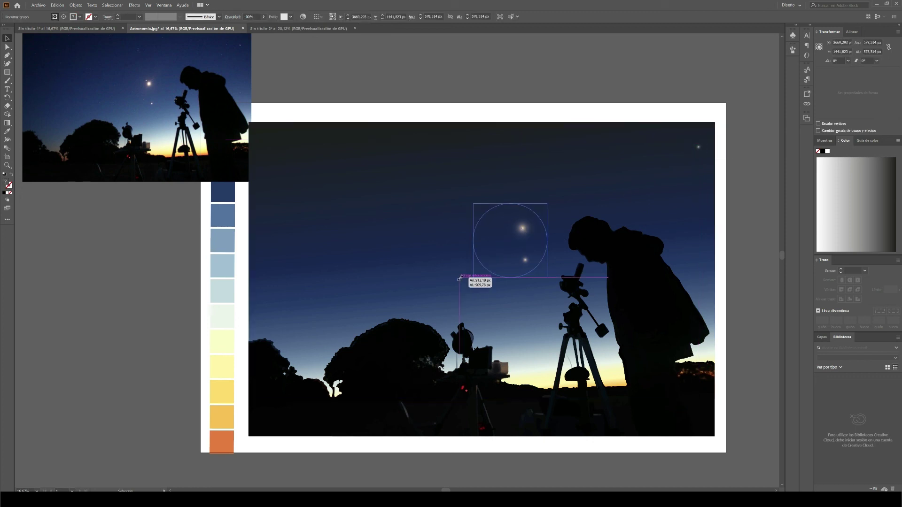
drag(515, 241, 528, 233)
click(564, 81)
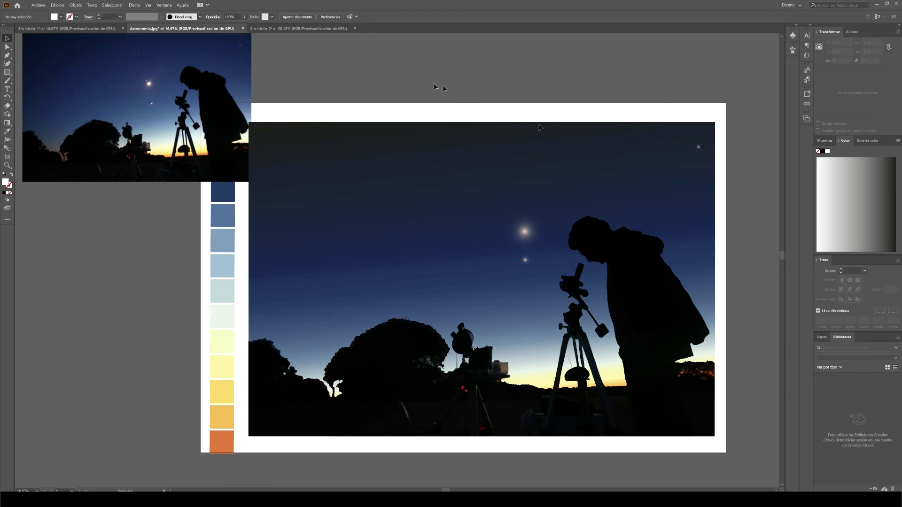
mouse_move(698, 150)
mouse_down()
mouse_move(504, 258)
mouse_move(490, 237)
mouse_up()
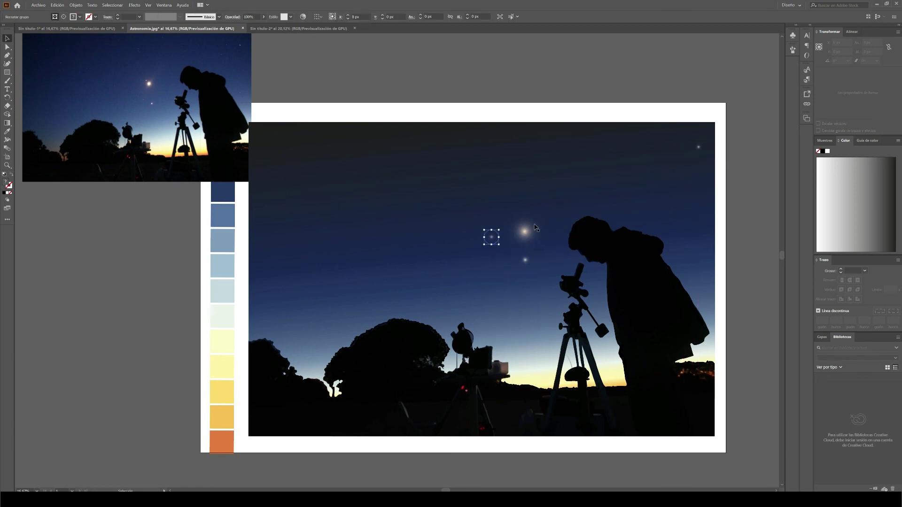
click(537, 82)
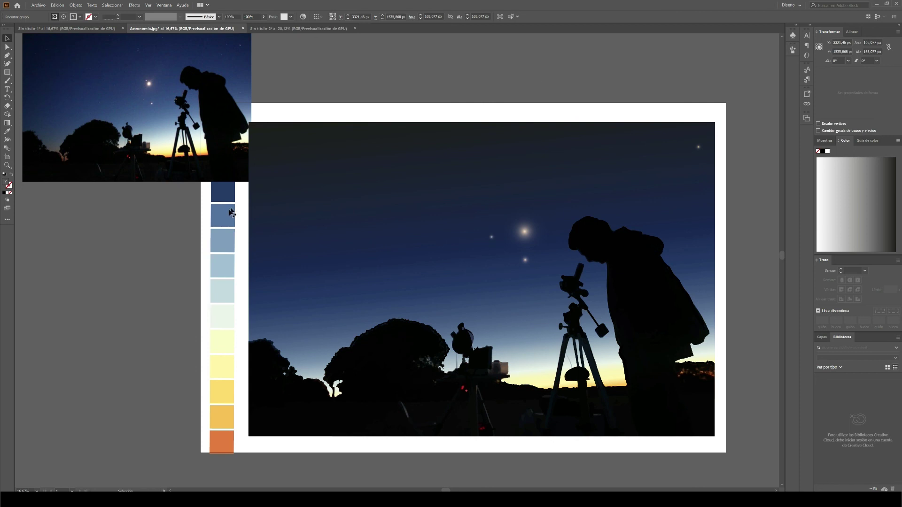
click(164, 312)
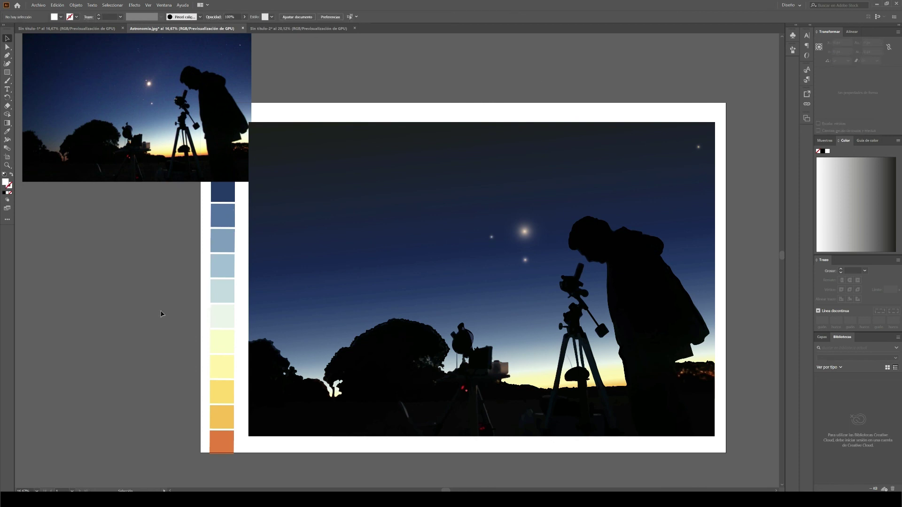